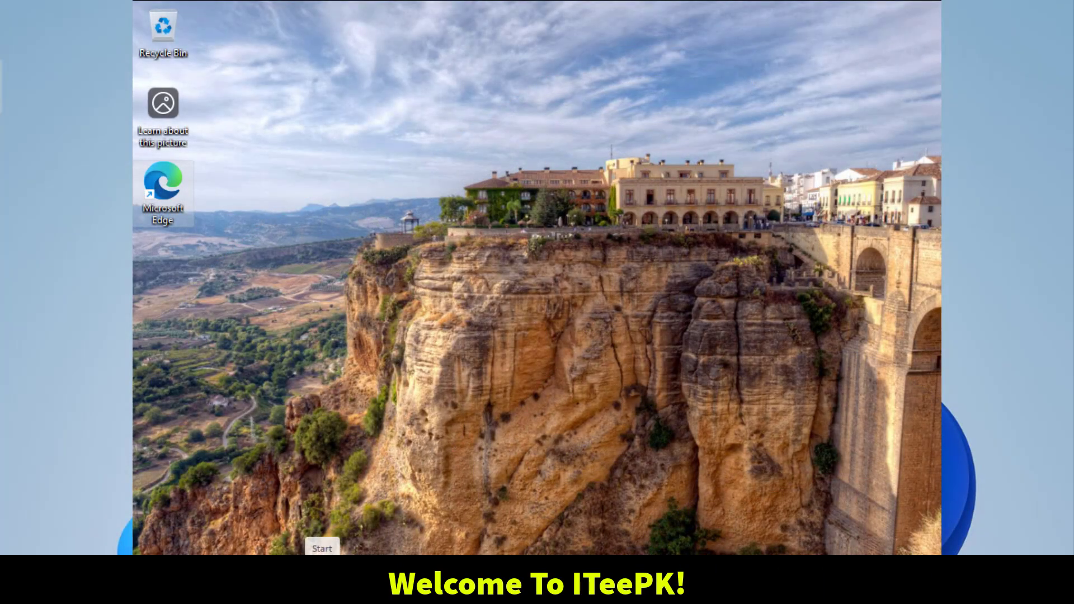
# - Open the Start menu to launch Microsoft Edge
pyautogui.press('super')
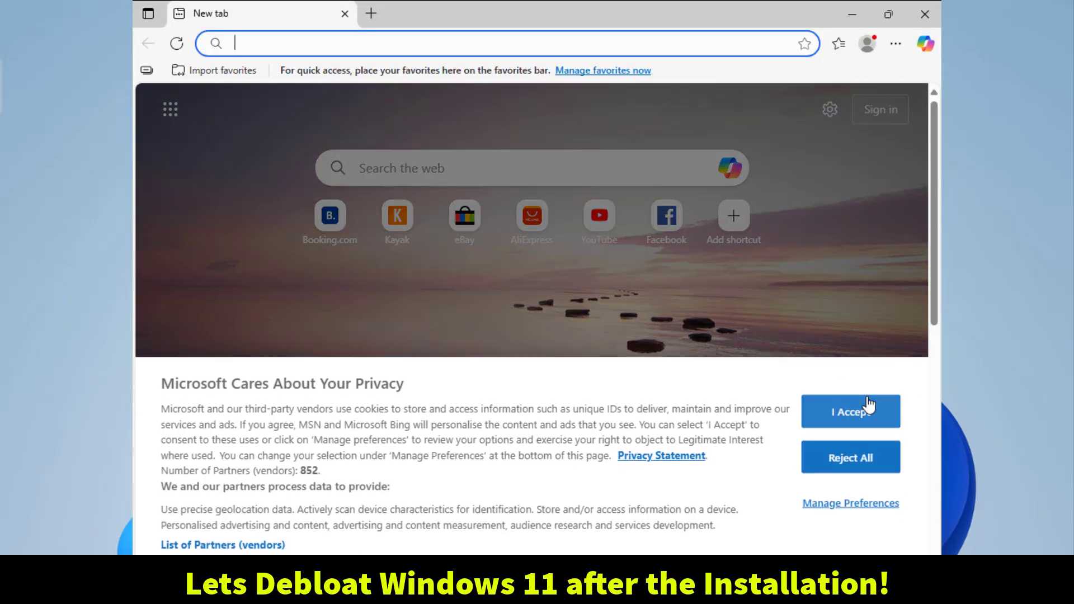
# - Accept Edge's privacy notice and search the web for 'Github:chris titus tech utility'
pyautogui.click(868, 405)
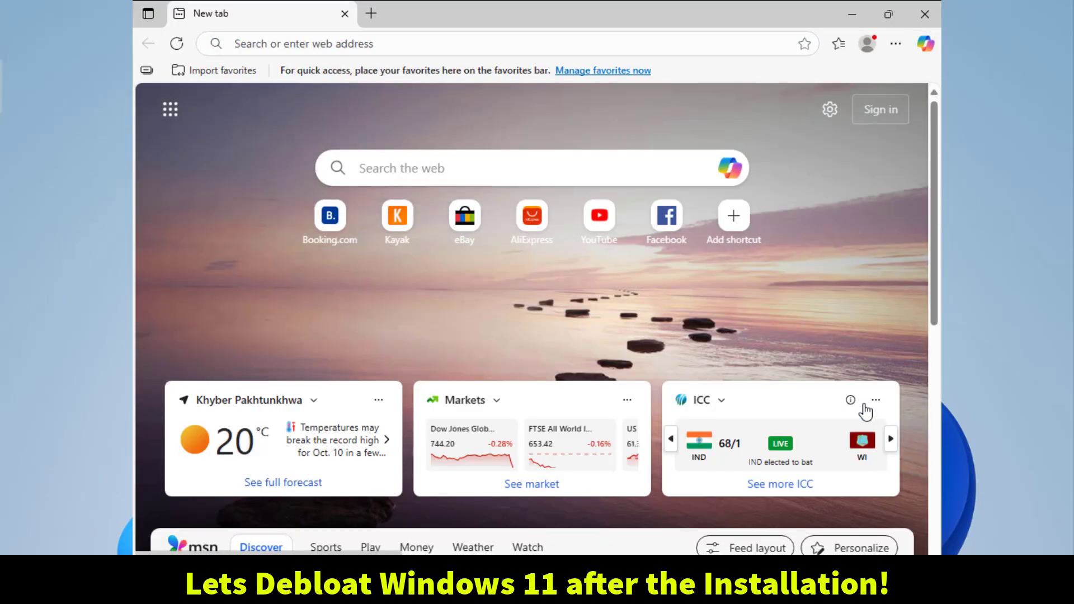
pyautogui.click(401, 43)
pyautogui.write('G')
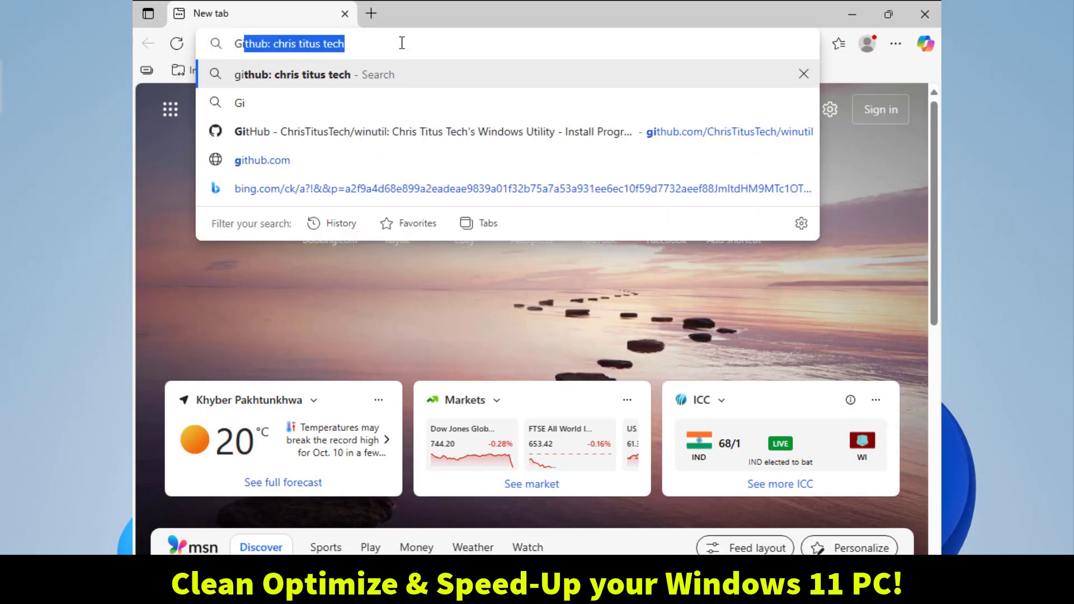
pyautogui.write('ithub:')
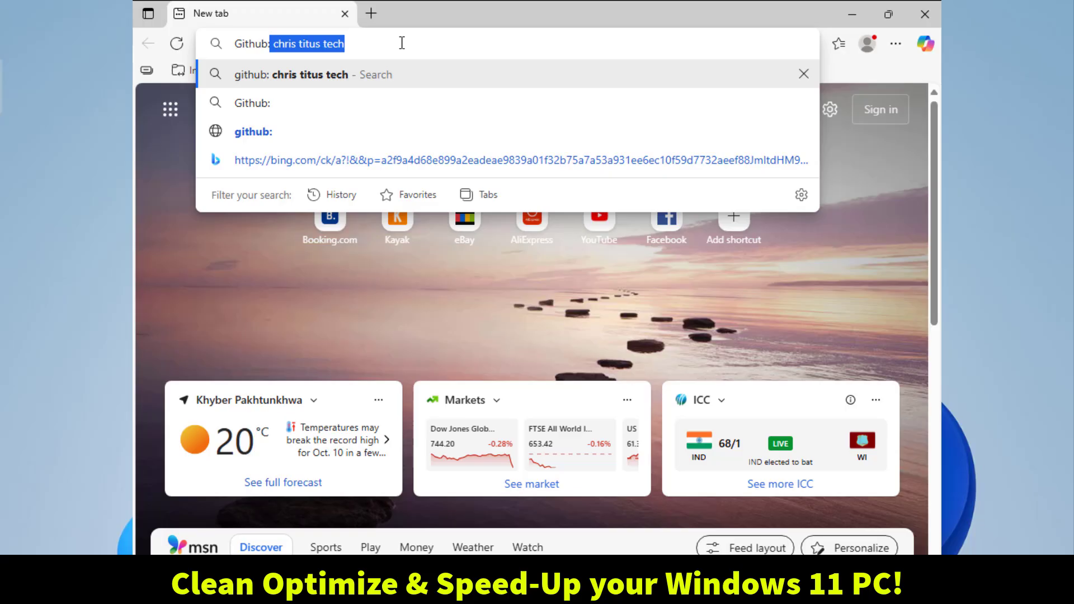
pyautogui.write('chris')
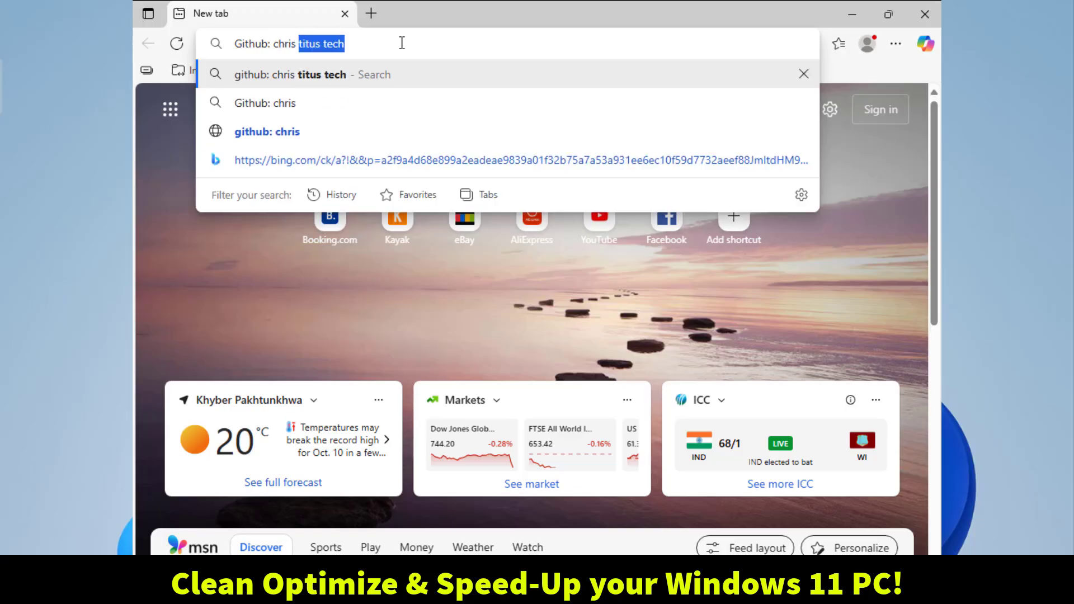
pyautogui.write(' titus tech')
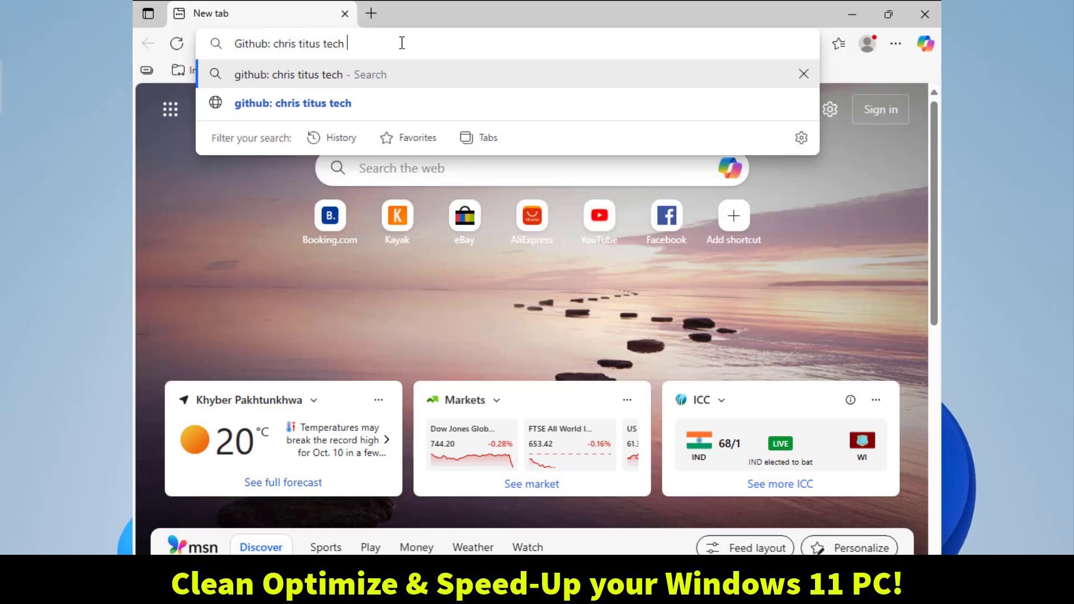
pyautogui.write(' utilit')
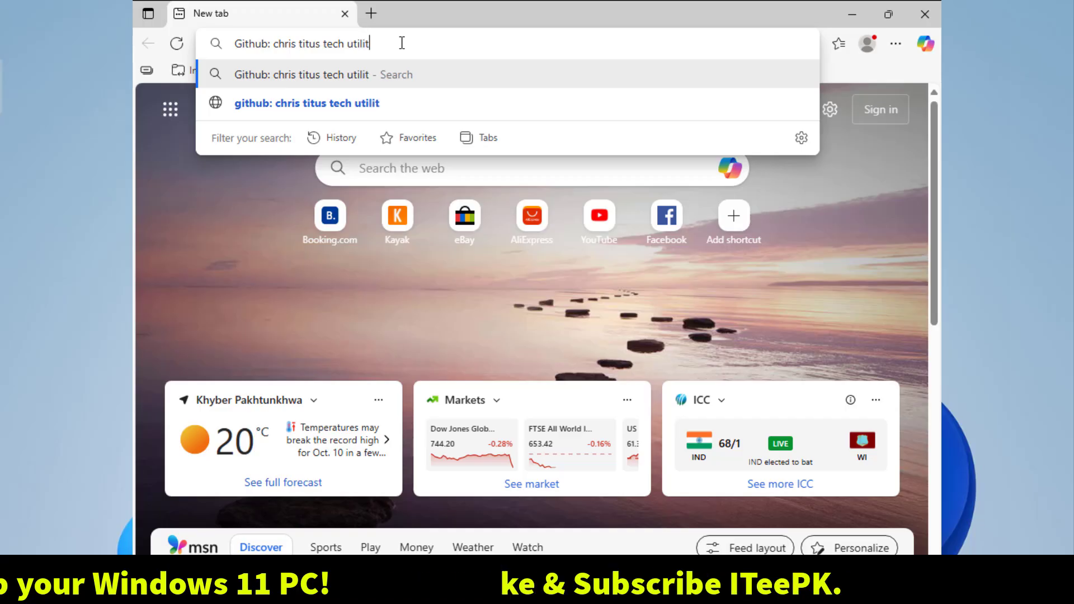
pyautogui.write('y')
pyautogui.press('Return')
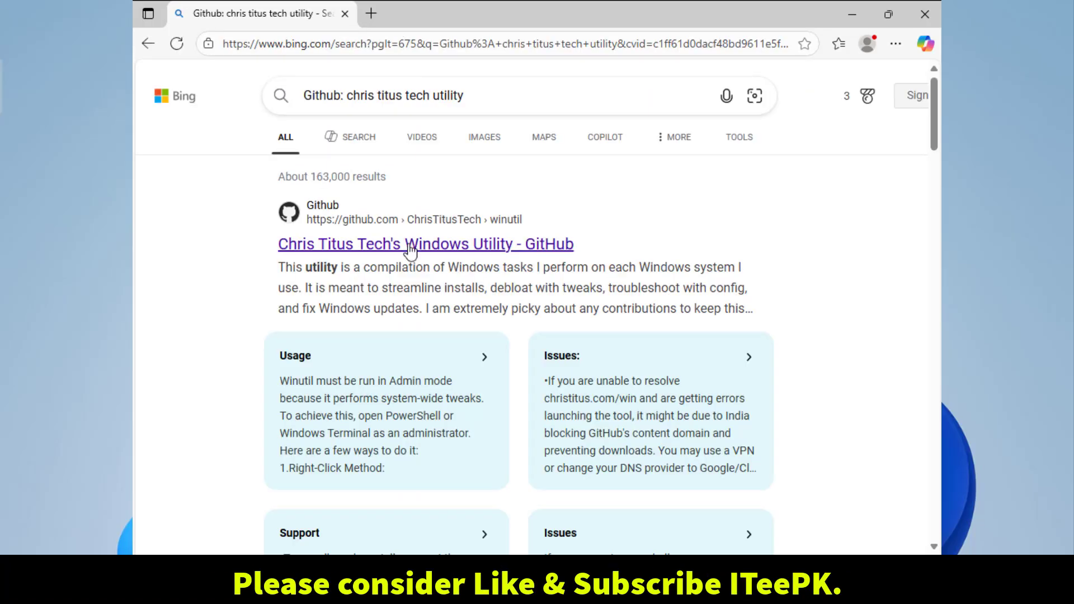
# - Open the ChrisTitusTech/winutil GitHub result and scroll to its Releases section
pyautogui.click(382, 246)
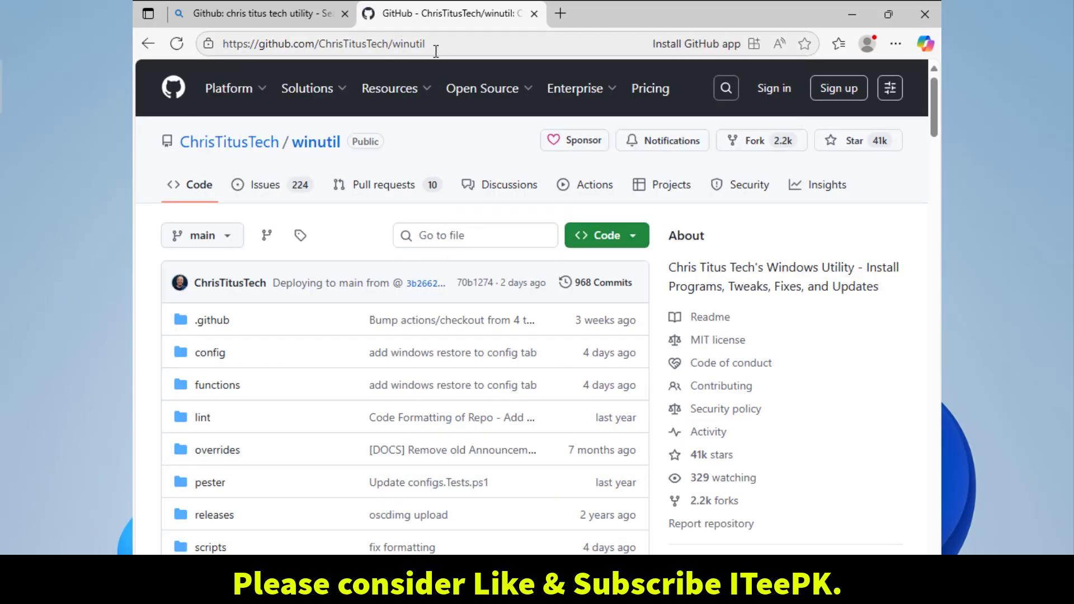
pyautogui.click(436, 45)
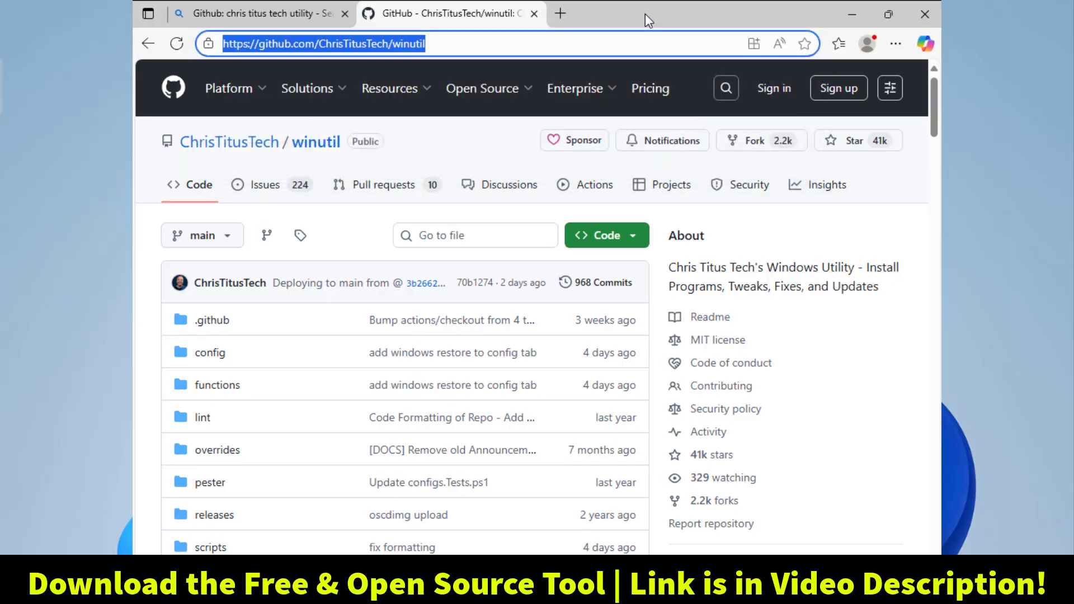
pyautogui.moveTo(932, 110); pyautogui.dragTo(933, 176)
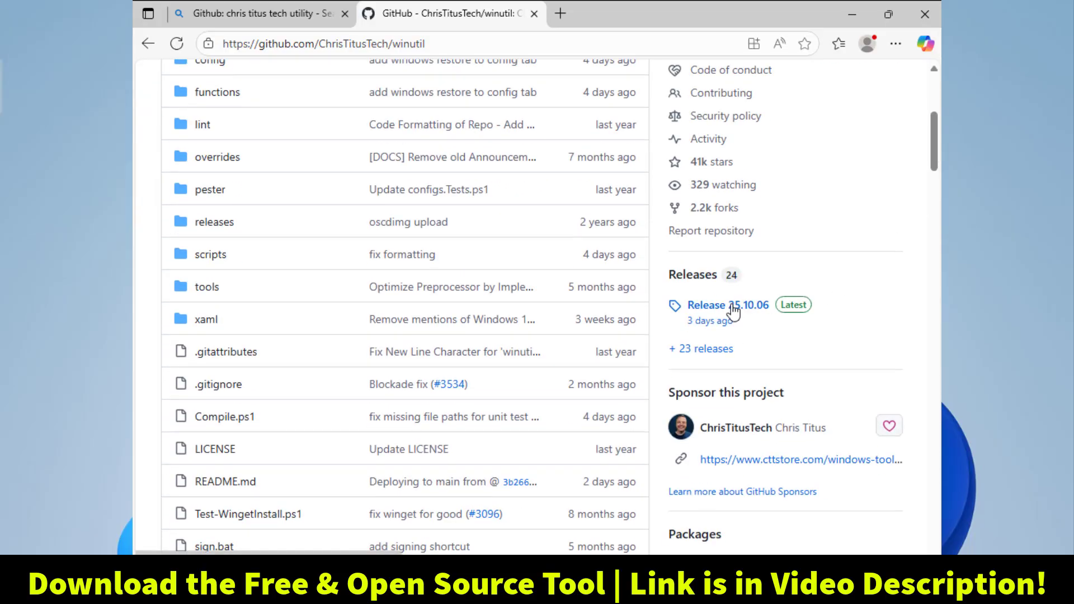
# - Download winutil.ps1 from Release 25.10.06, keep it despite the warning, and show it in Downloads
pyautogui.click(734, 306)
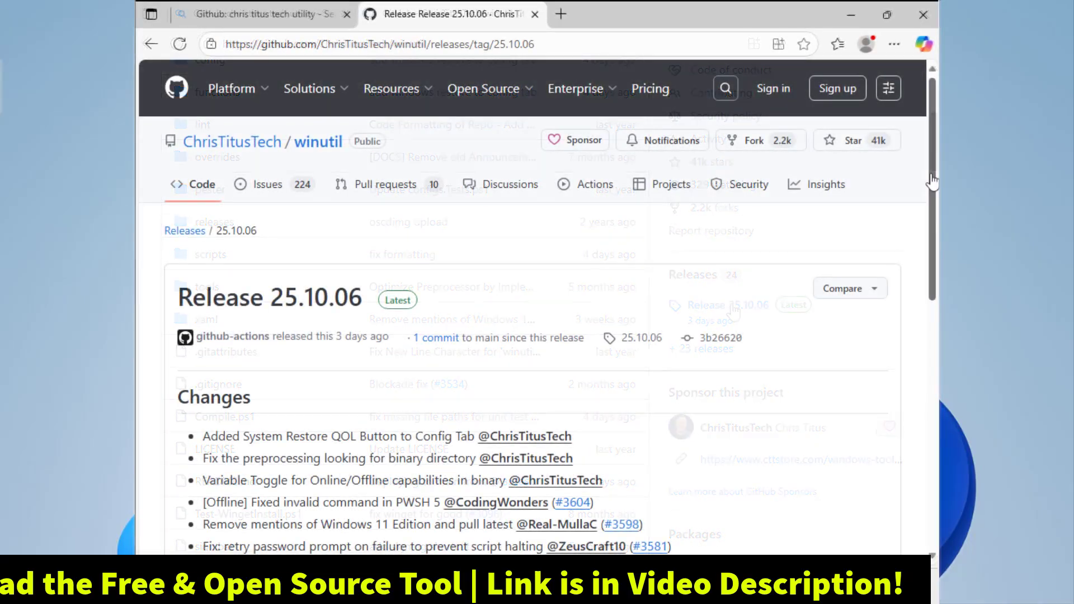
pyautogui.moveTo(932, 300); pyautogui.dragTo(932, 545)
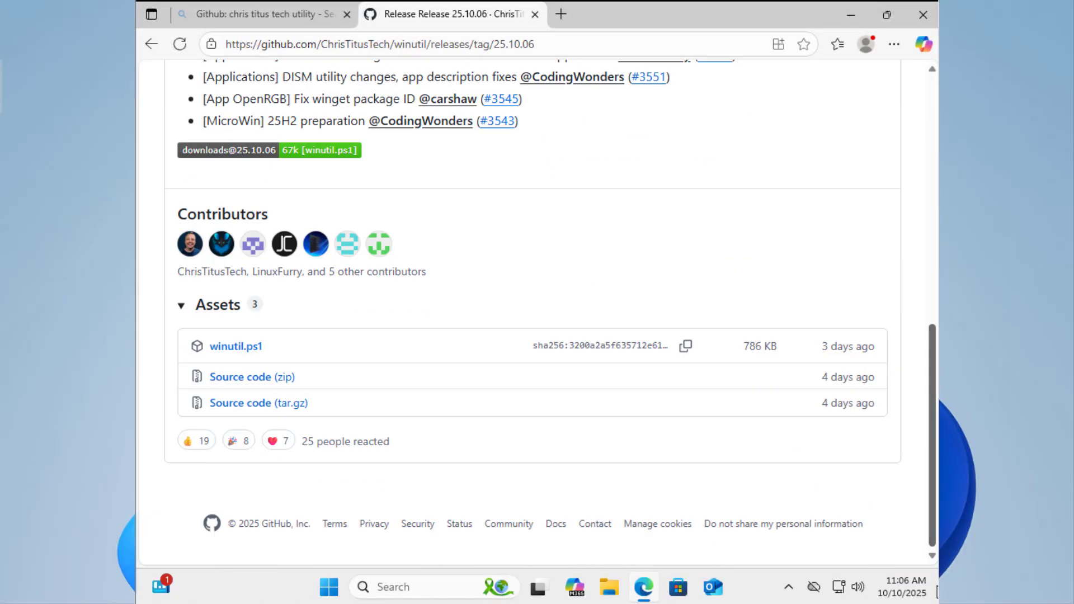
pyautogui.click(230, 348)
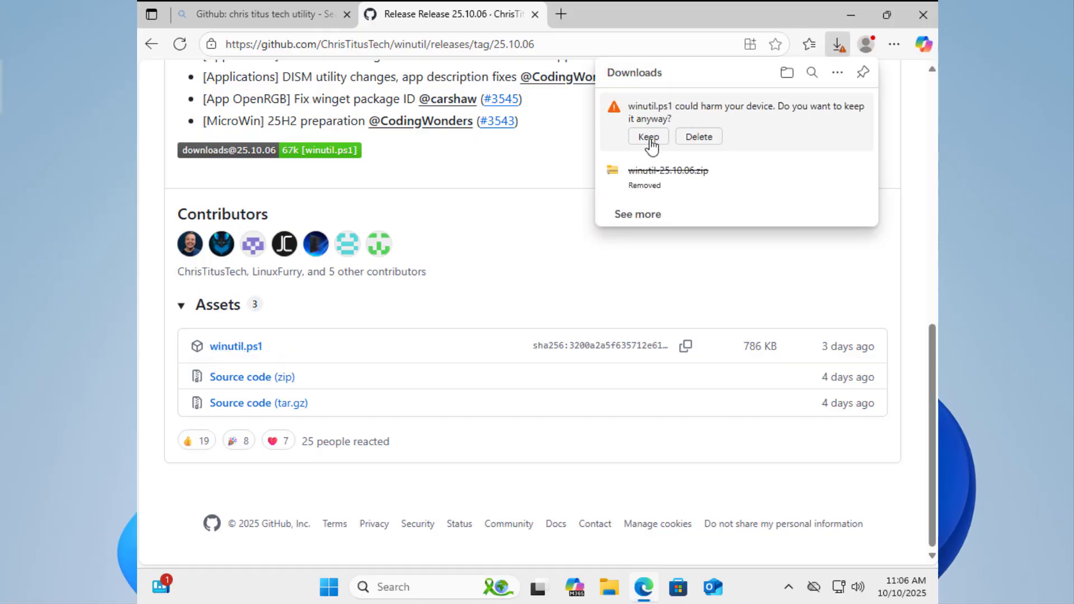
pyautogui.click(650, 137)
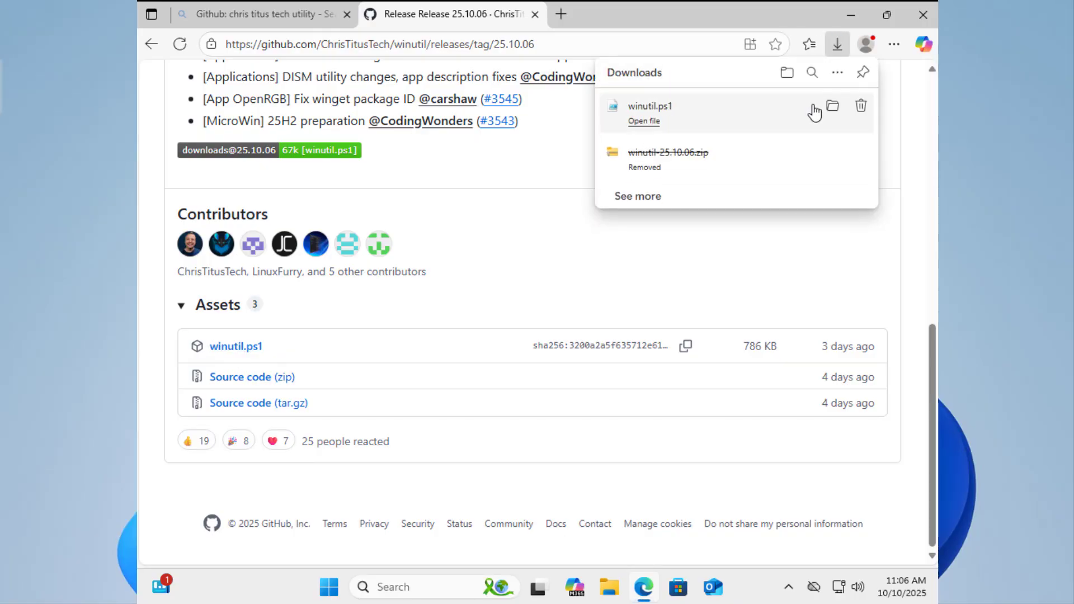
pyautogui.click(835, 110)
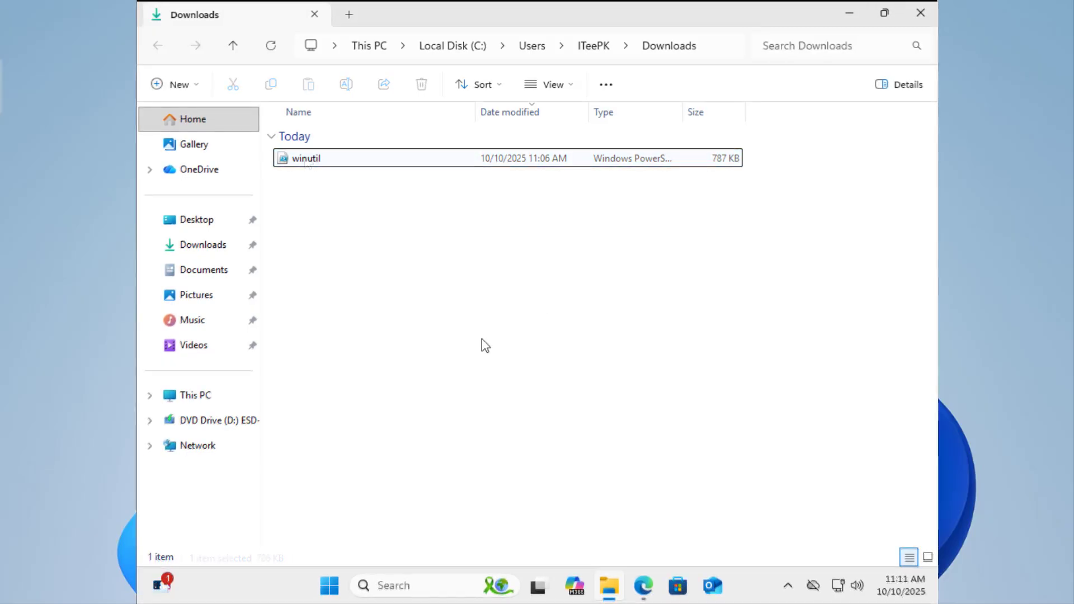
# - Start Windows PowerShell as administrator from the taskbar search
pyautogui.click(395, 586)
pyautogui.write('power')
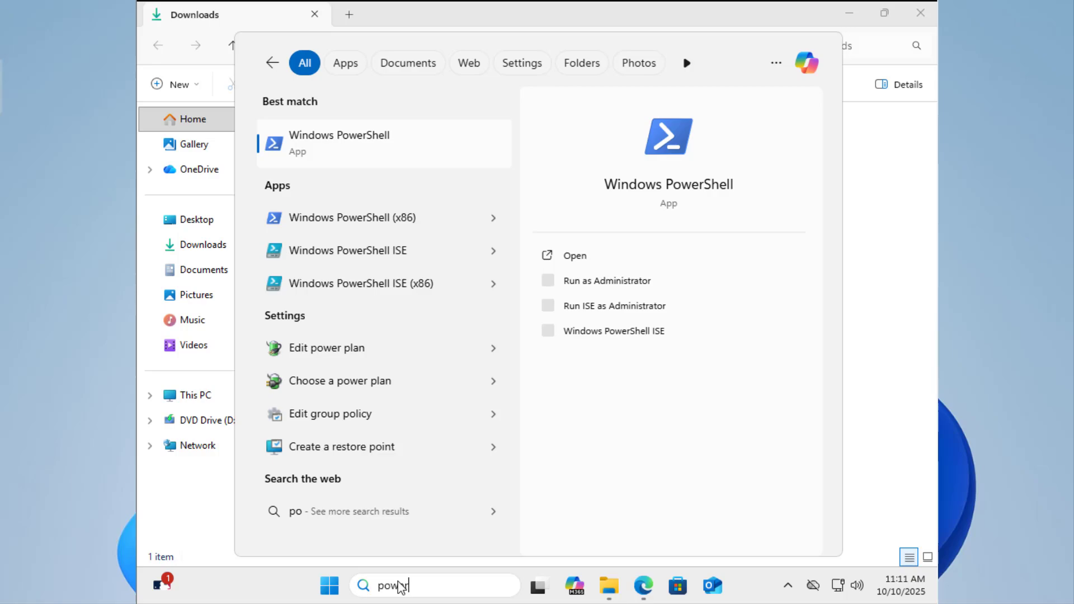
pyautogui.write('shell')
pyautogui.rightClick(383, 148)
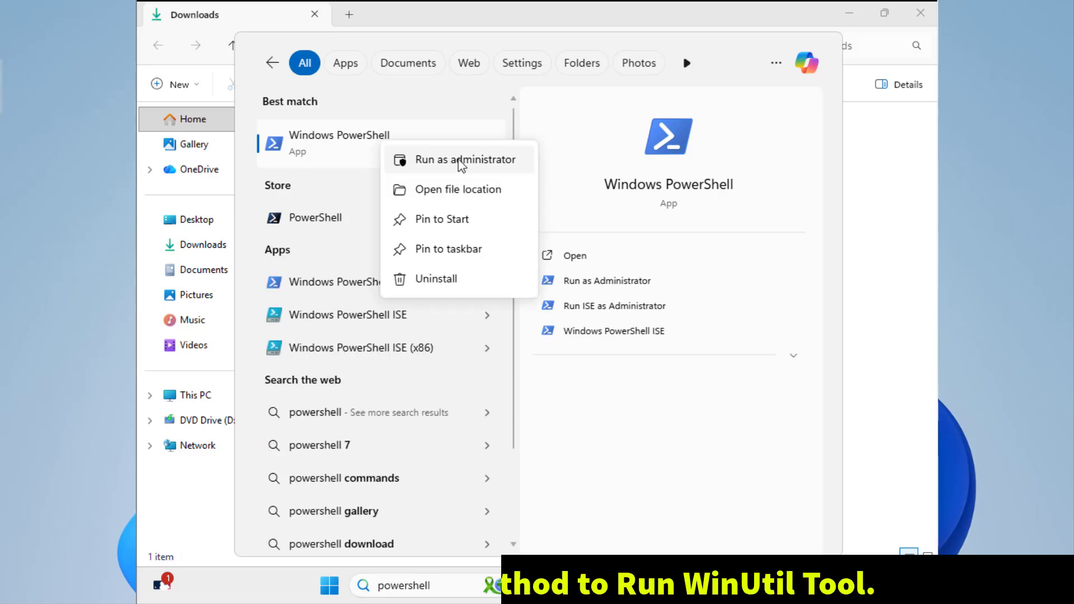
pyautogui.click(460, 167)
pyautogui.click(445, 419)
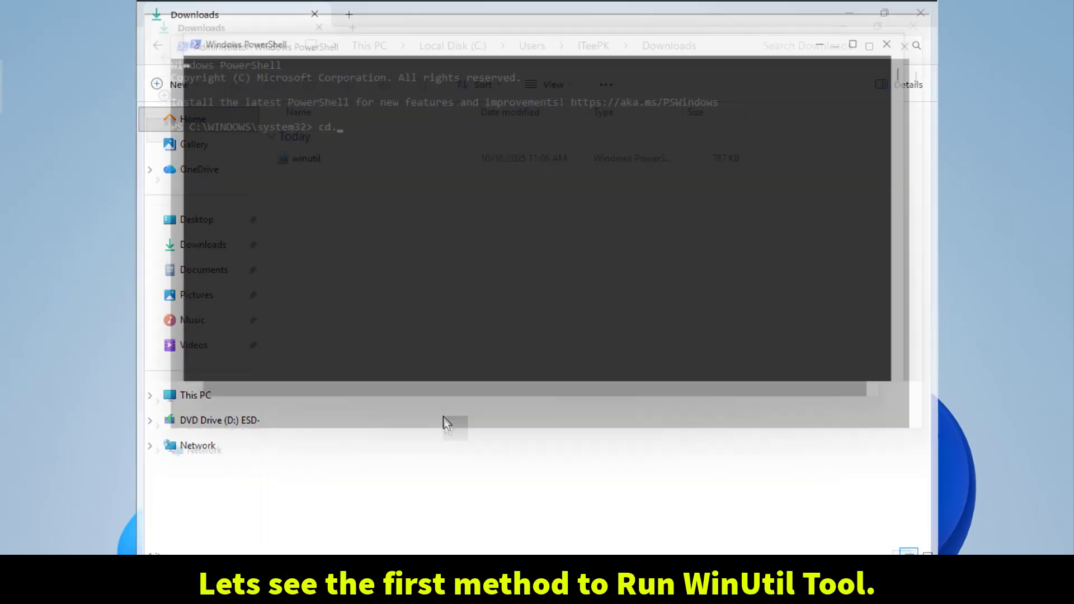
# - Begin a cd command and select the Downloads folder's full path in File Explorer
pyautogui.write('cd')
pyautogui.click(489, 499)
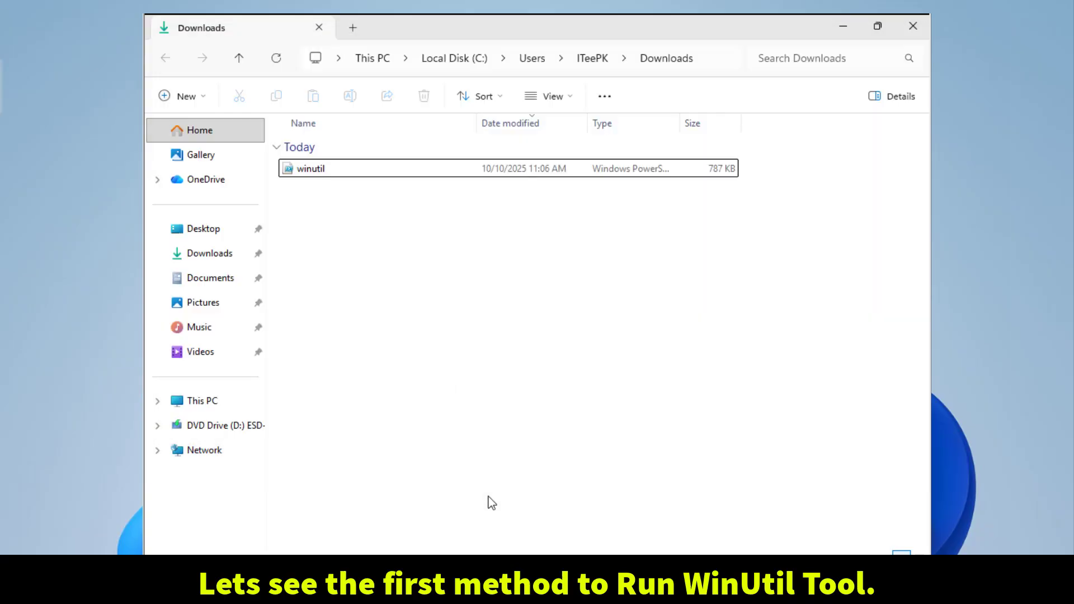
pyautogui.click(714, 56)
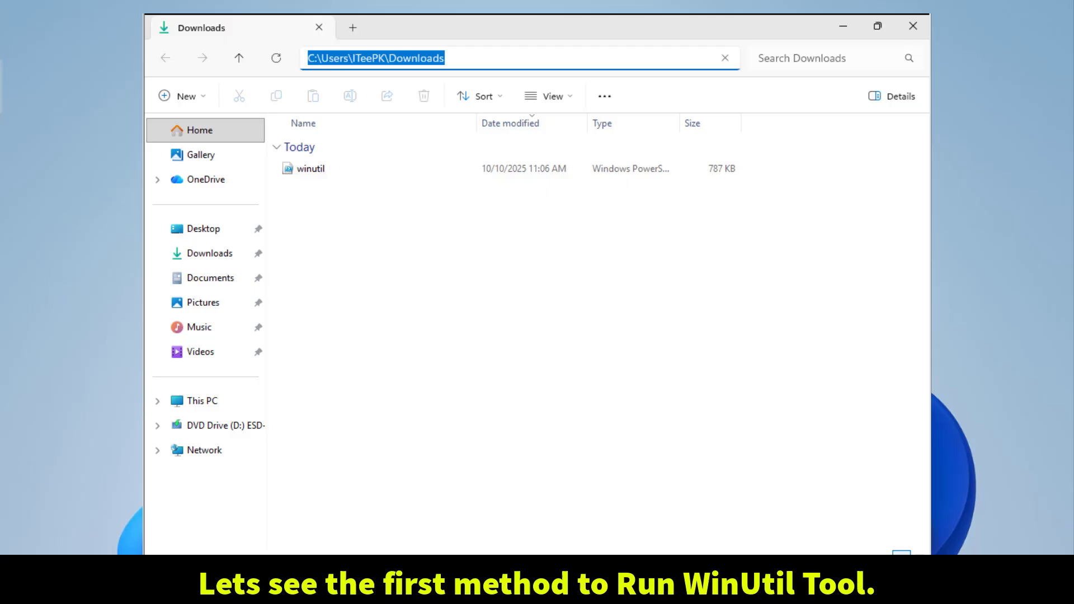
# - Change PowerShell's directory to the copied Downloads folder path
pyautogui.hotkey('ctrl', 'c')
pyautogui.hotkey('alt', 'Tab')
pyautogui.rightClick(520, 267)
pyautogui.press('Return')
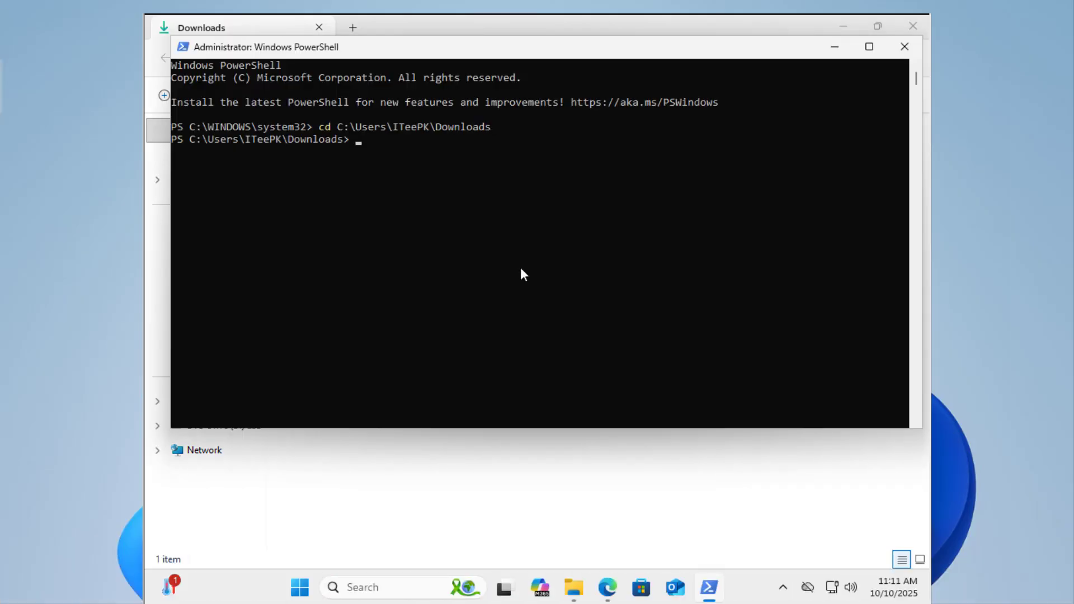
# - Allow scripts for this session with 'Set-ExecutionPolicy -Scope Process -Force;' and launch WinUtil
pyautogui.click(463, 205)
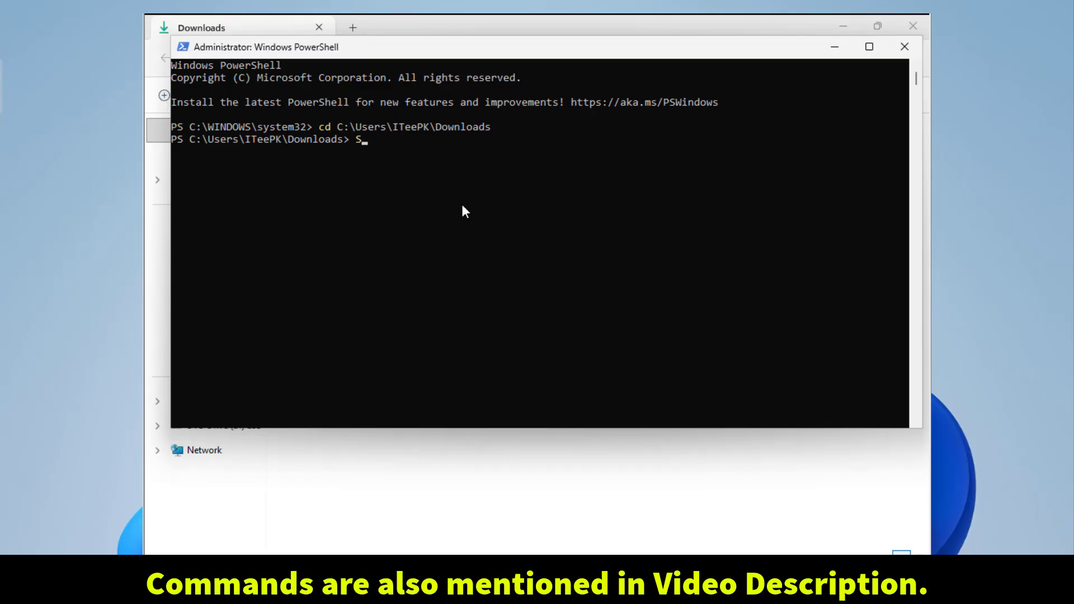
pyautogui.write('Set-')
pyautogui.write('Execut')
pyautogui.write('ionPolicy')
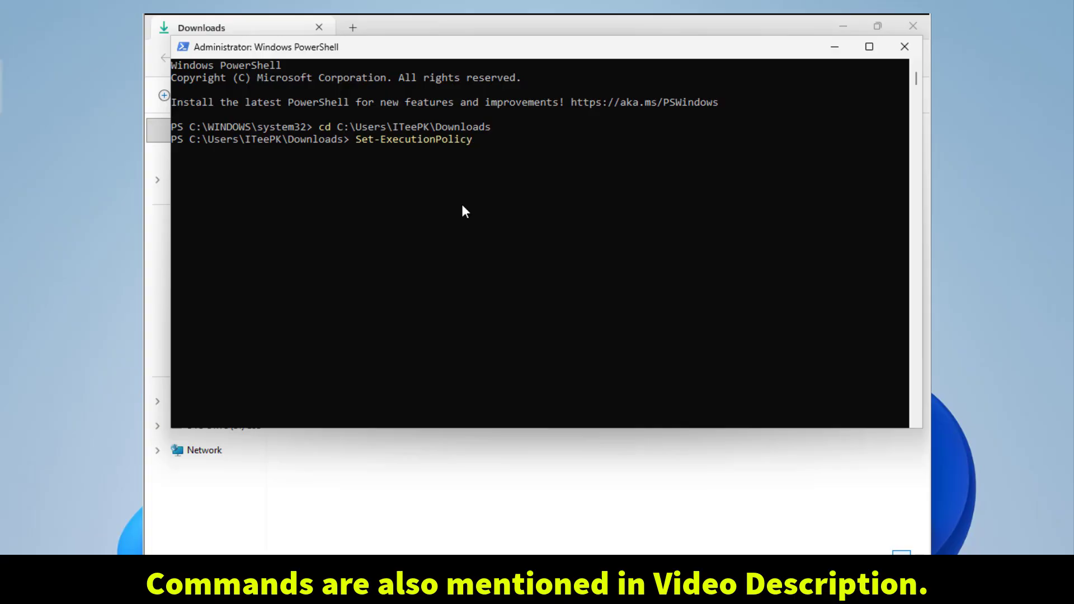
pyautogui.write(' -S')
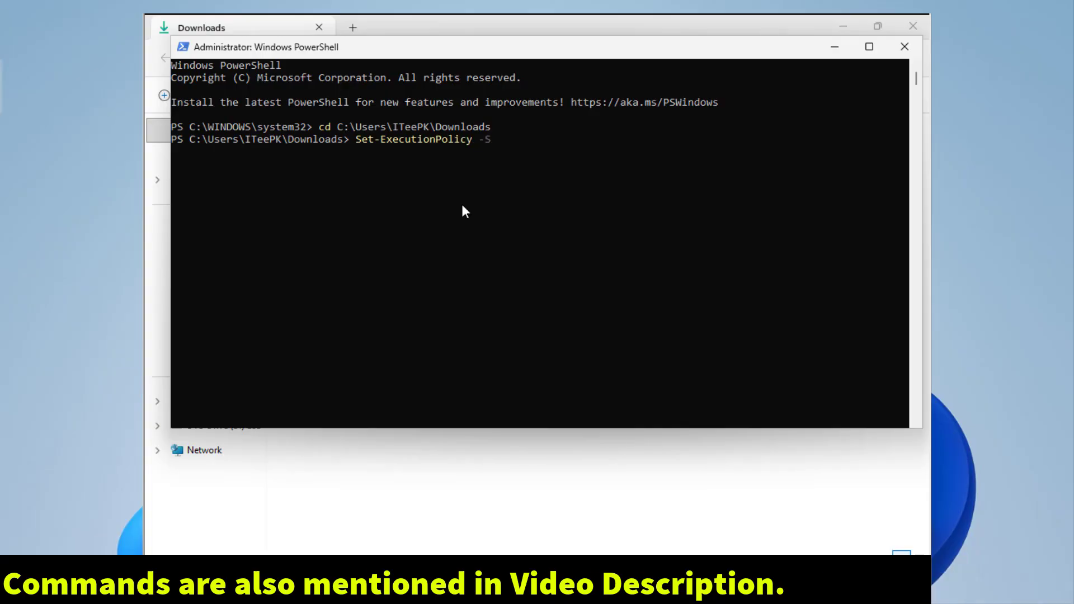
pyautogui.write('cope')
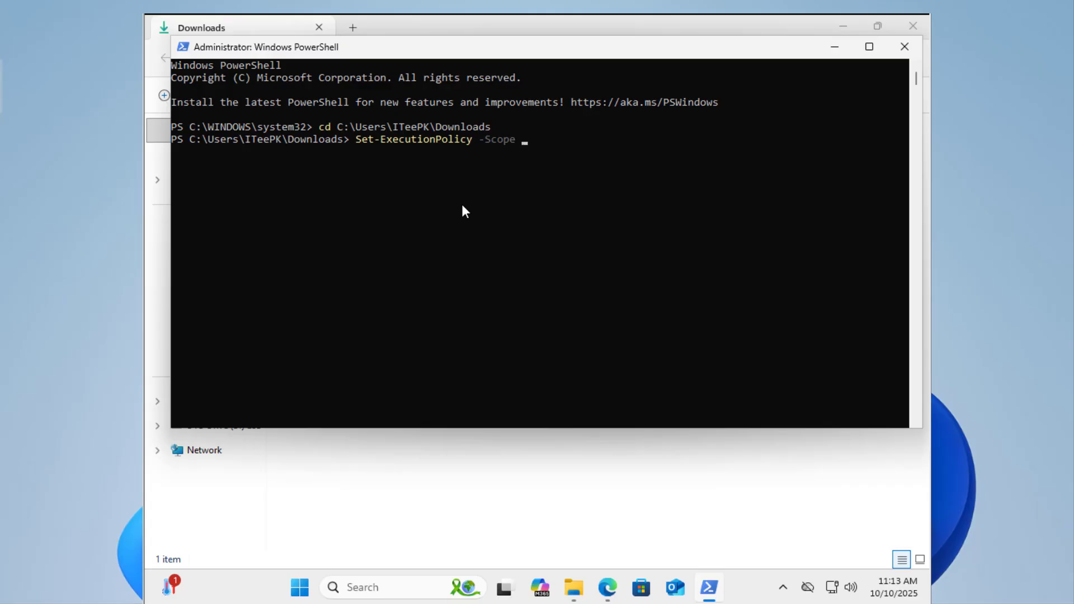
pyautogui.write(' Process')
pyautogui.write(' -Fo')
pyautogui.write('rce; .\\WinUtil.p')
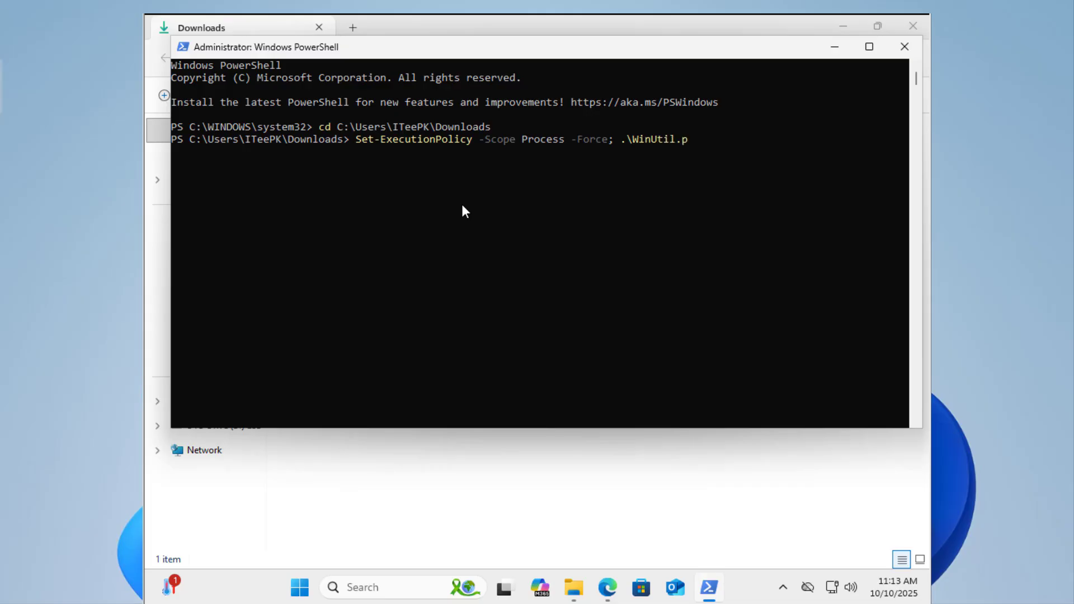
pyautogui.write('s')
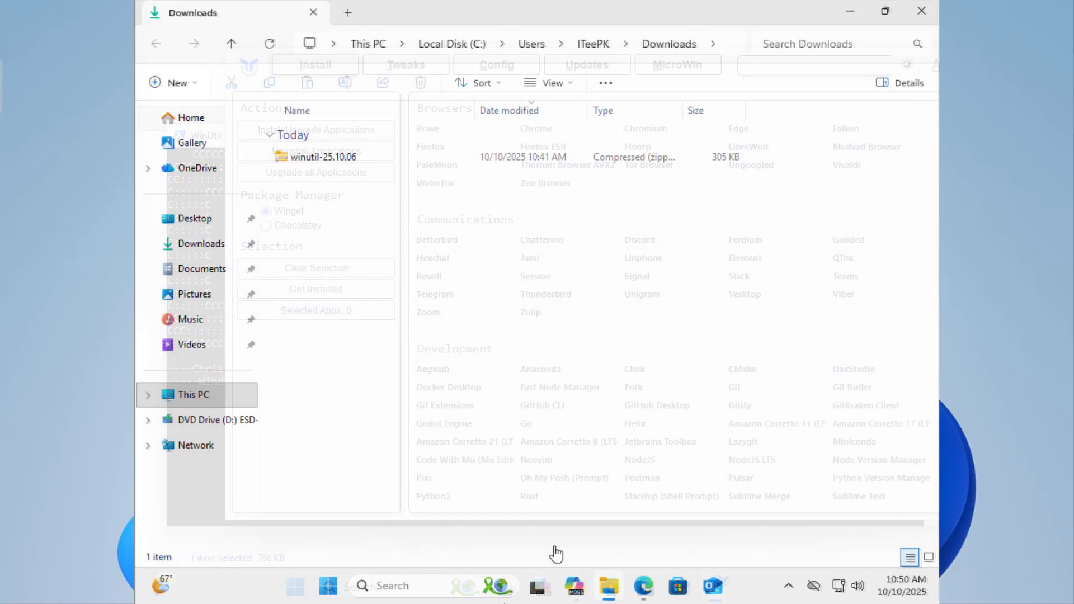
# - Open a new administrator Windows PowerShell and run irm christitus.com/win | iex
pyautogui.write('powershe')
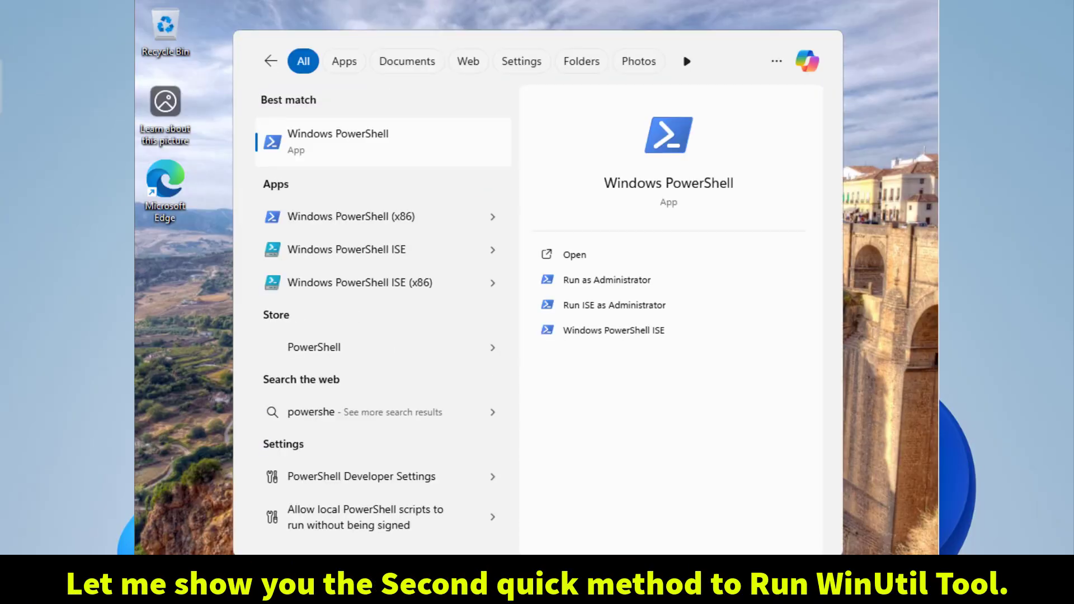
pyautogui.rightClick(422, 151)
pyautogui.click(464, 163)
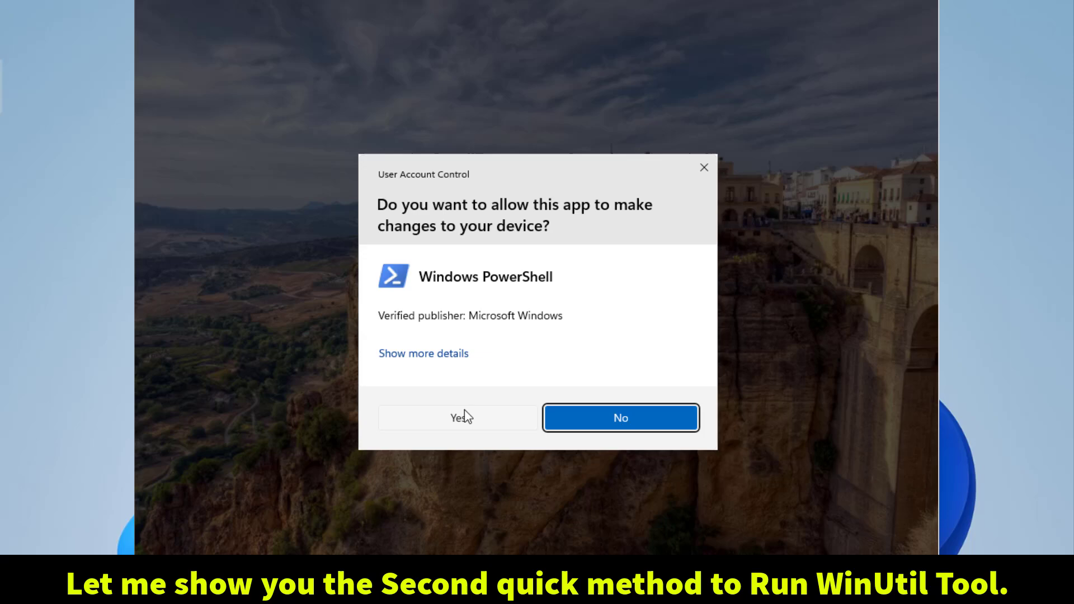
pyautogui.click(462, 414)
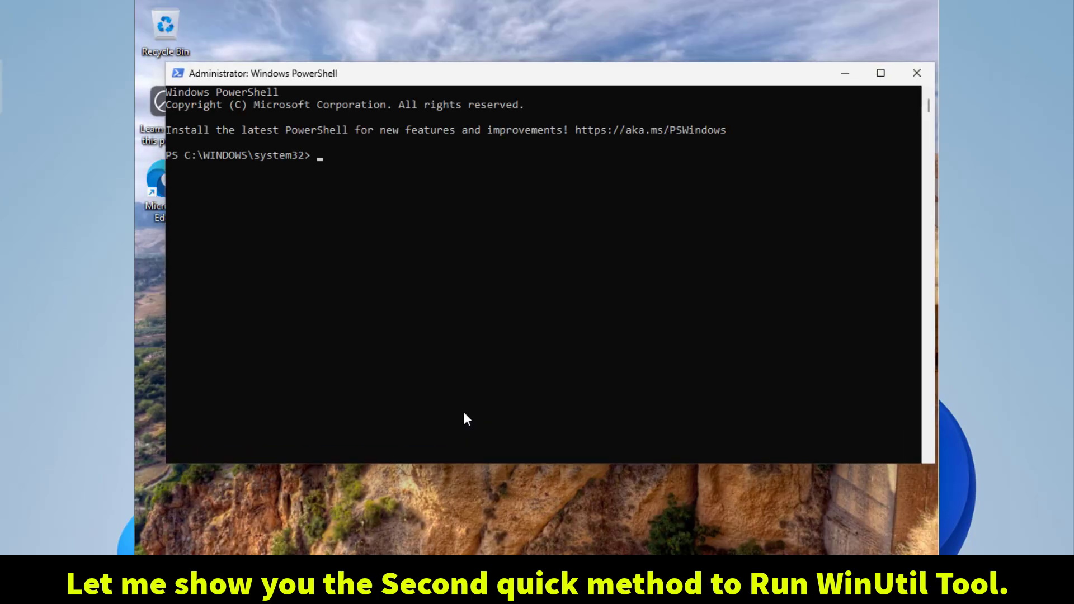
pyautogui.write('irm chris')
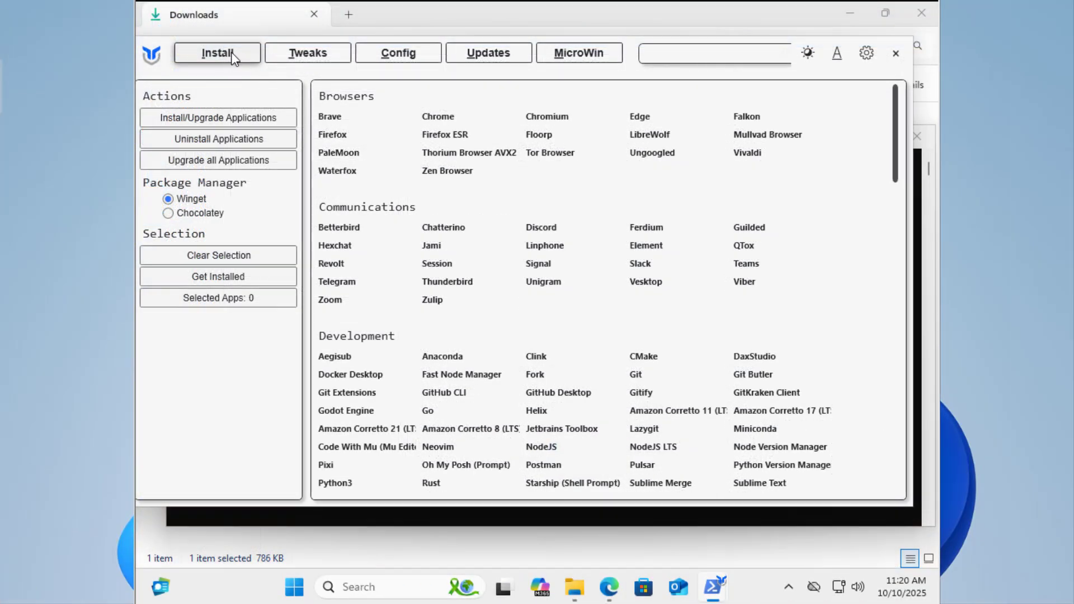
# - Browse WinUtil's Tweaks, Config, Updates, MicroWin and Install tabs, ending back on Tweaks
pyautogui.click(313, 55)
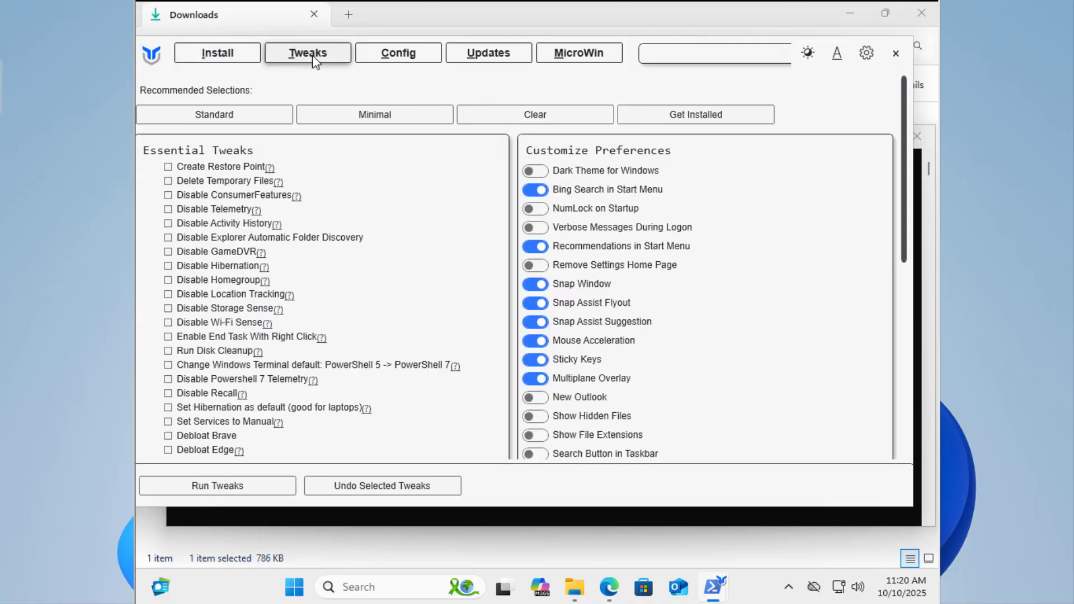
pyautogui.click(396, 55)
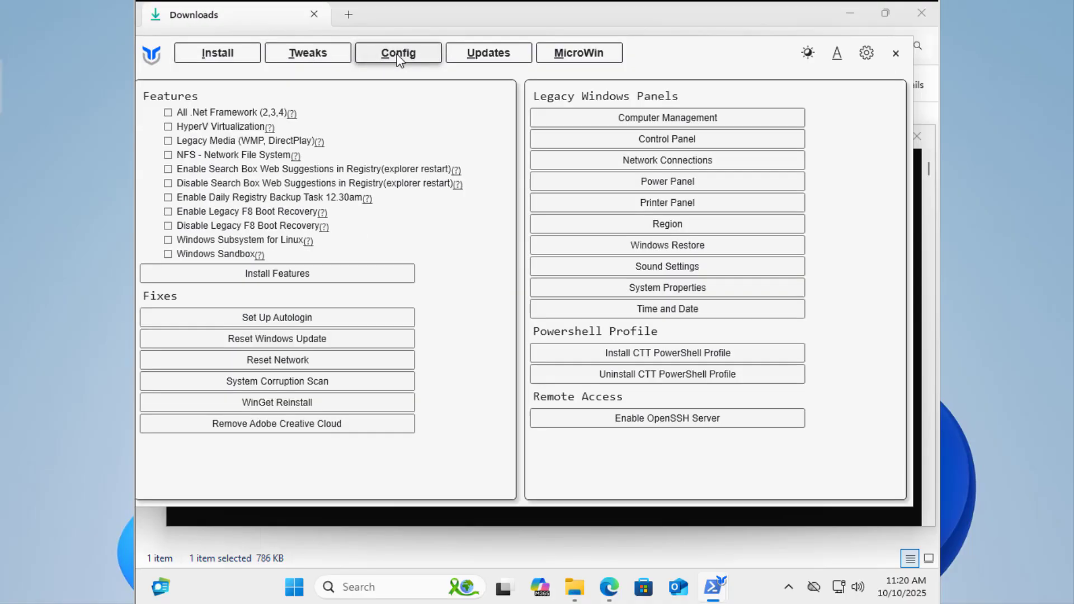
pyautogui.click(488, 55)
pyautogui.click(560, 59)
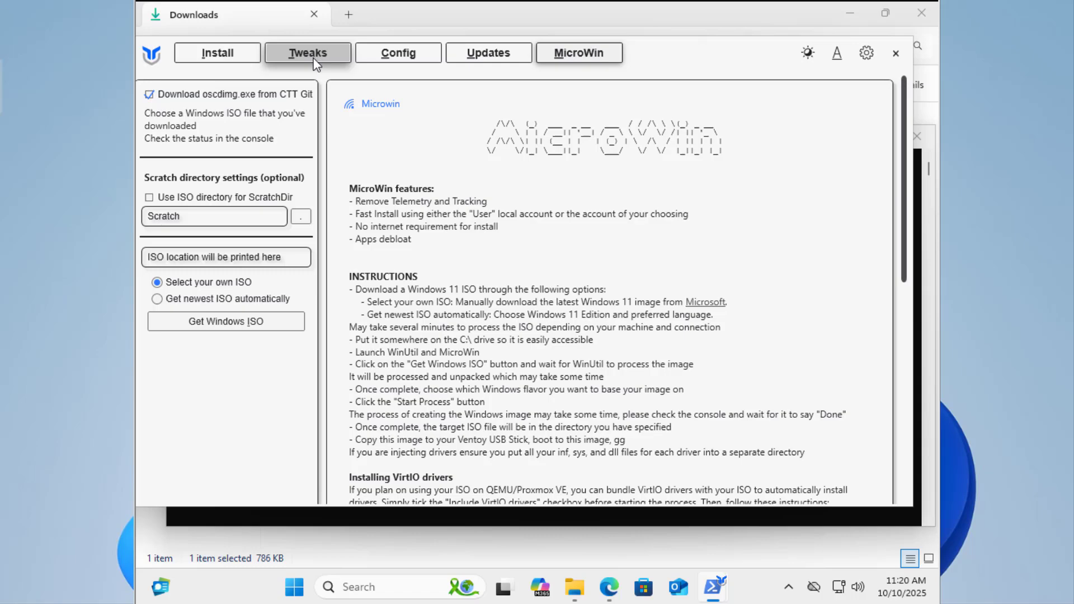
pyautogui.click(229, 55)
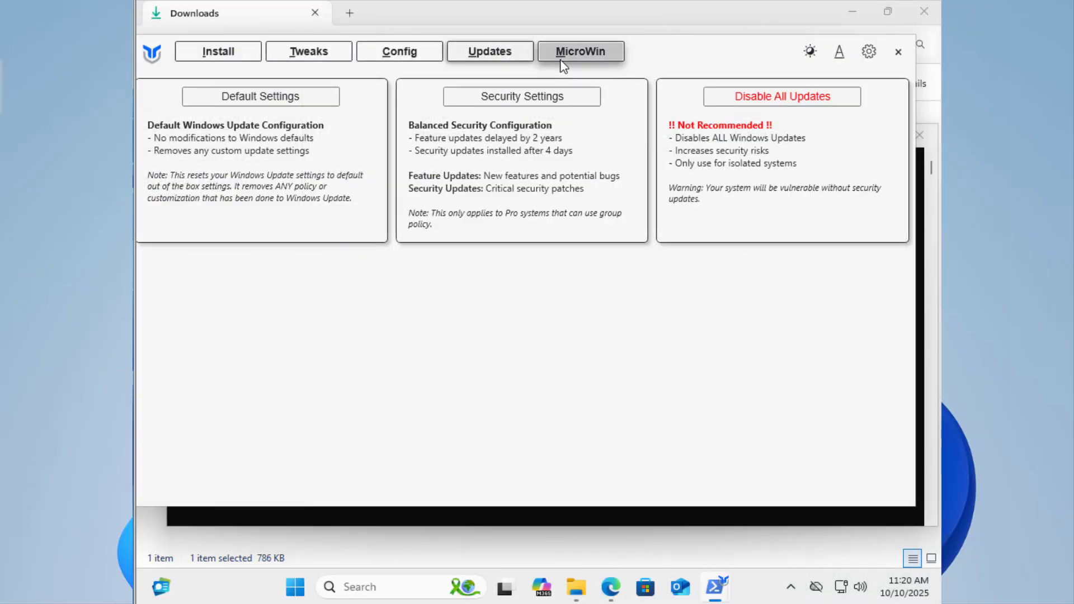
pyautogui.click(559, 59)
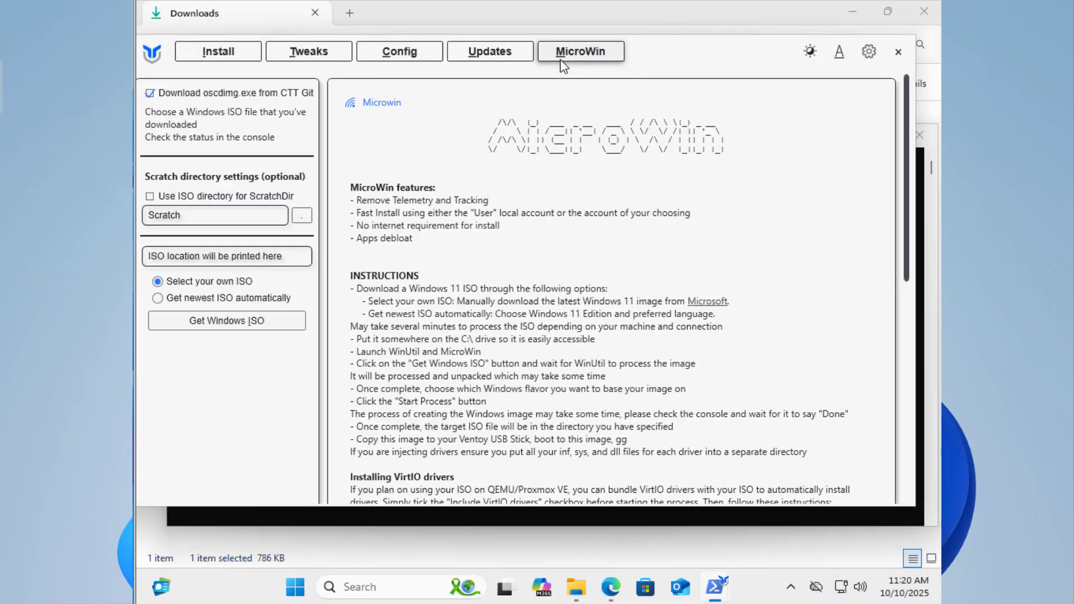
pyautogui.click(230, 55)
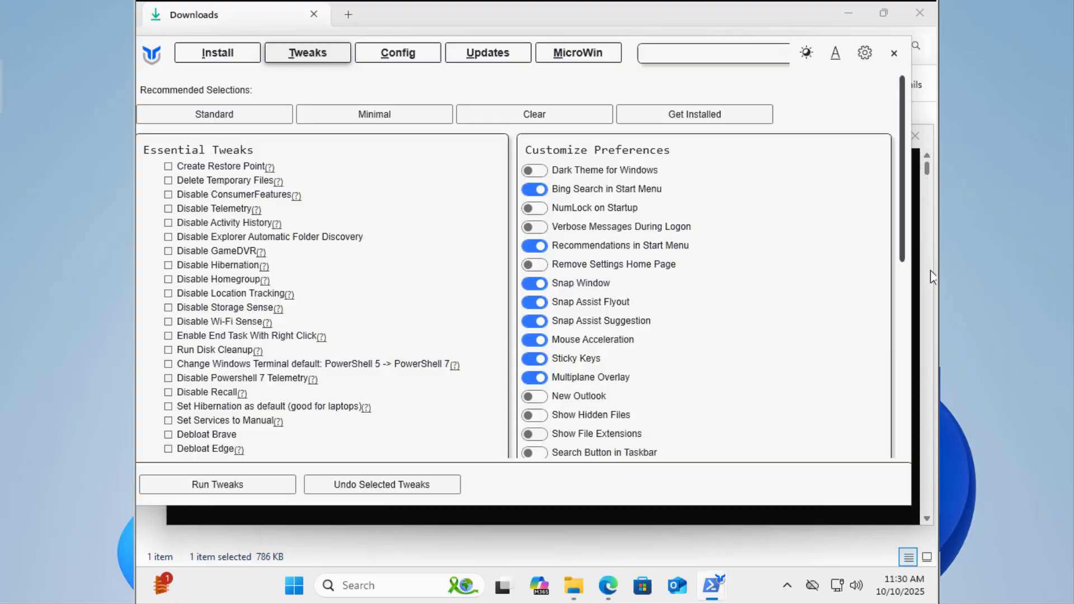
# - Tick all Essential Tweaks, from Create Restore Point through Debloat Brave and Debloat Edge
pyautogui.scroll(-2, 931, 276)
pyautogui.scroll(-2, 932, 313)
pyautogui.scroll(-2, 931, 358)
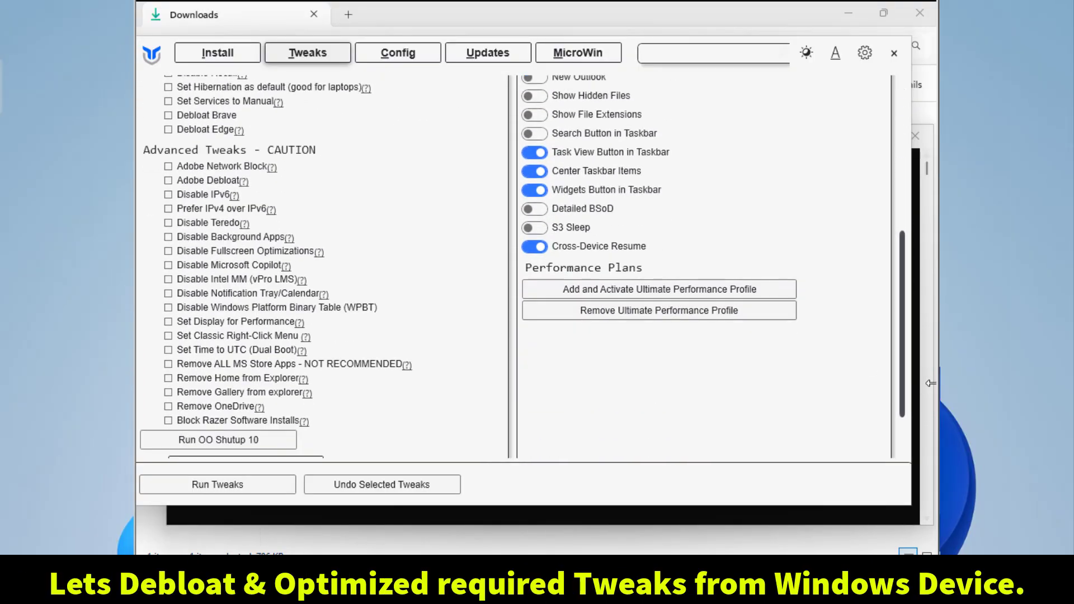
pyautogui.scroll(6, 917, 388)
pyautogui.click(168, 167)
pyautogui.click(169, 195)
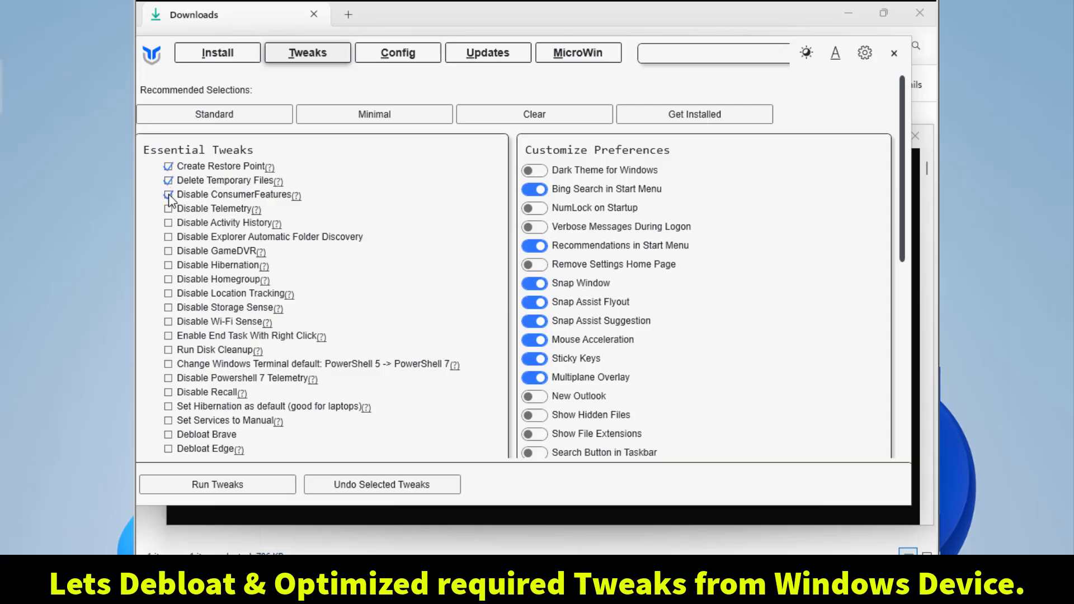
pyautogui.click(169, 222)
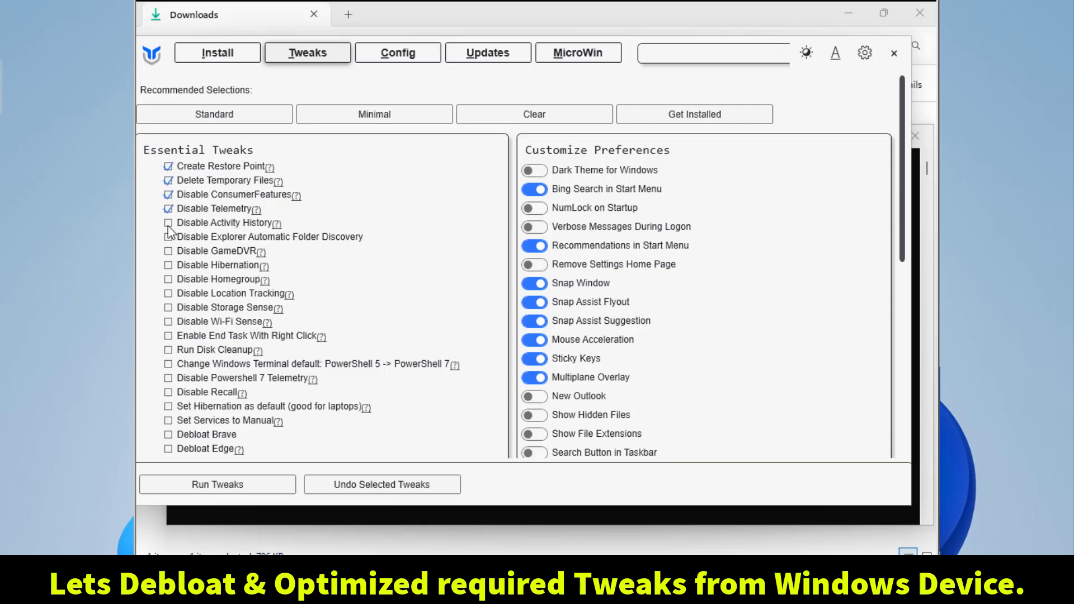
pyautogui.click(169, 294)
pyautogui.click(169, 308)
pyautogui.click(168, 336)
pyautogui.click(168, 350)
pyautogui.click(169, 378)
pyautogui.click(169, 407)
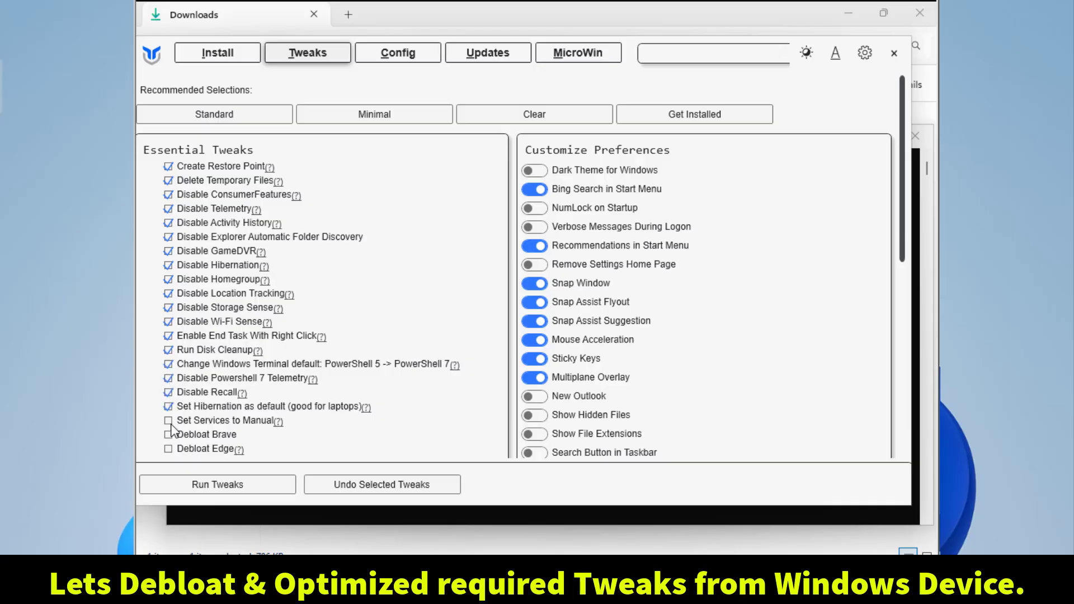
pyautogui.click(169, 420)
pyautogui.click(168, 434)
# - Tick Disable IPv6, Prefer IPv4, Disable Copilot and Disable Notification Tray/Calendar in Advanced Tweaks
pyautogui.scroll(-4, 560, 251)
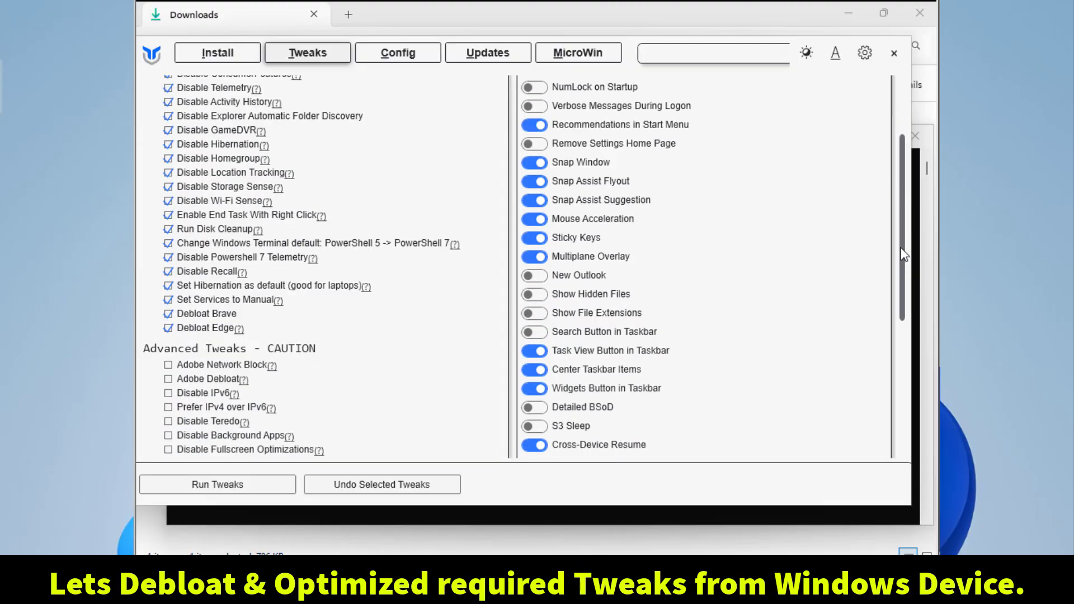
pyautogui.scroll(-2, 267, 340)
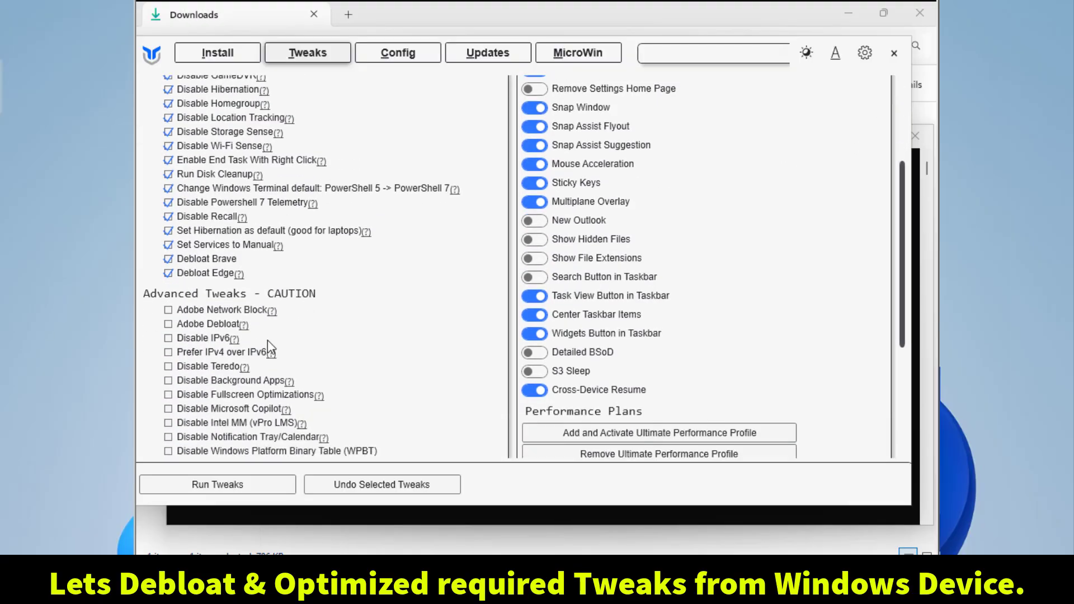
pyautogui.click(168, 338)
pyautogui.click(168, 352)
pyautogui.click(168, 409)
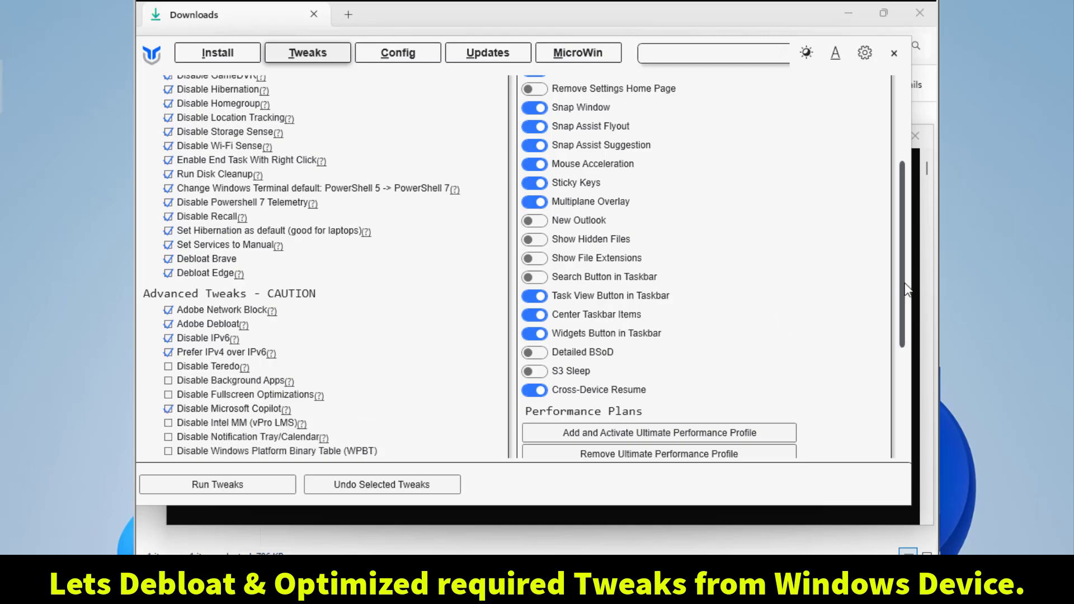
pyautogui.moveTo(906, 289); pyautogui.dragTo(924, 363)
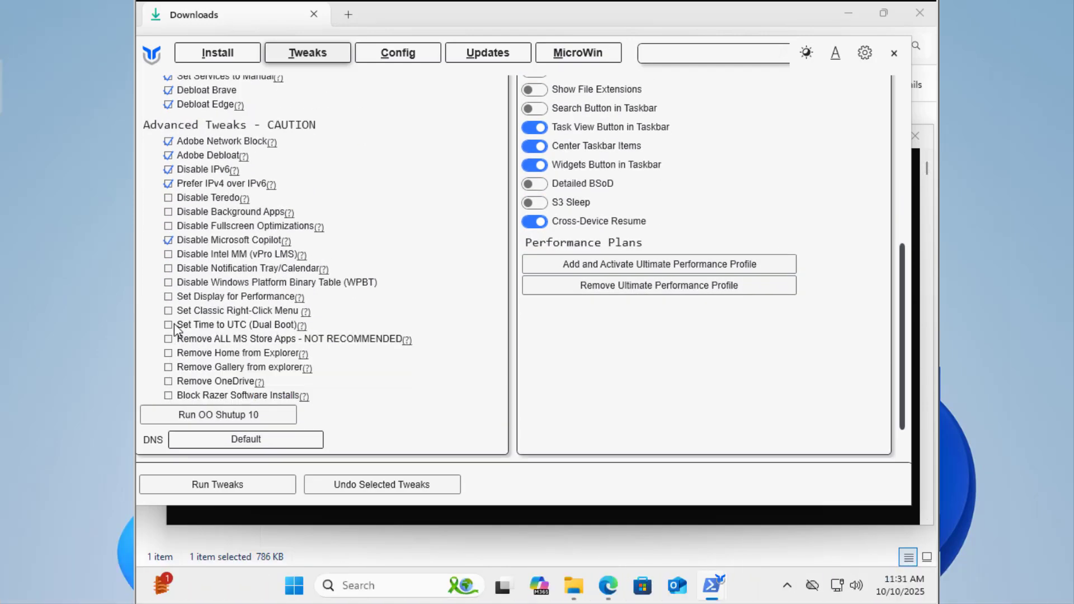
pyautogui.click(168, 268)
# - Run the ticked tweaks and maximize the WinUtil console to watch them finish
pyautogui.click(239, 487)
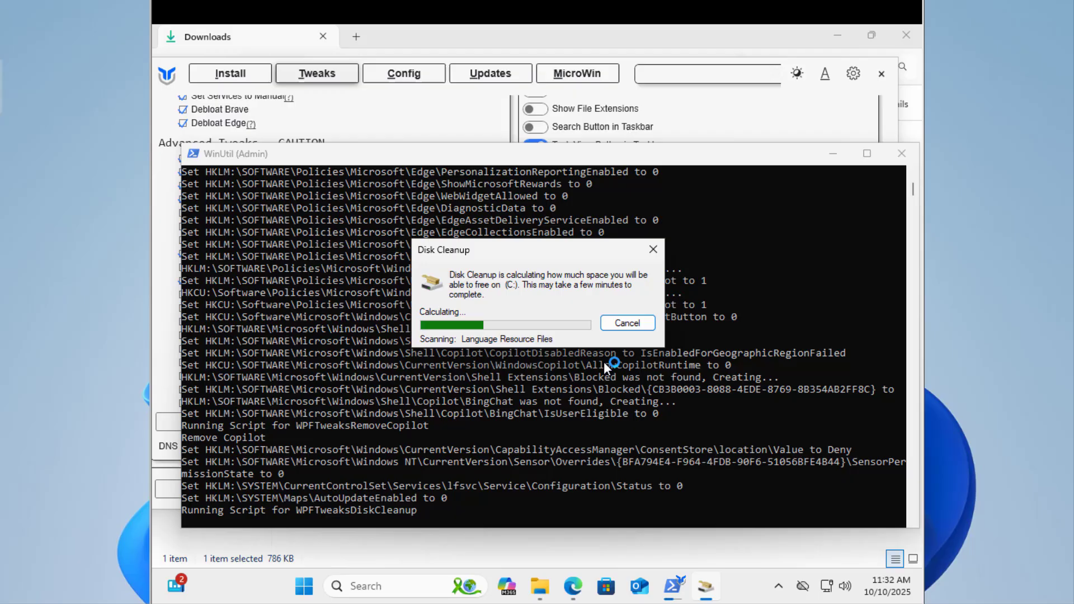
pyautogui.click(867, 153)
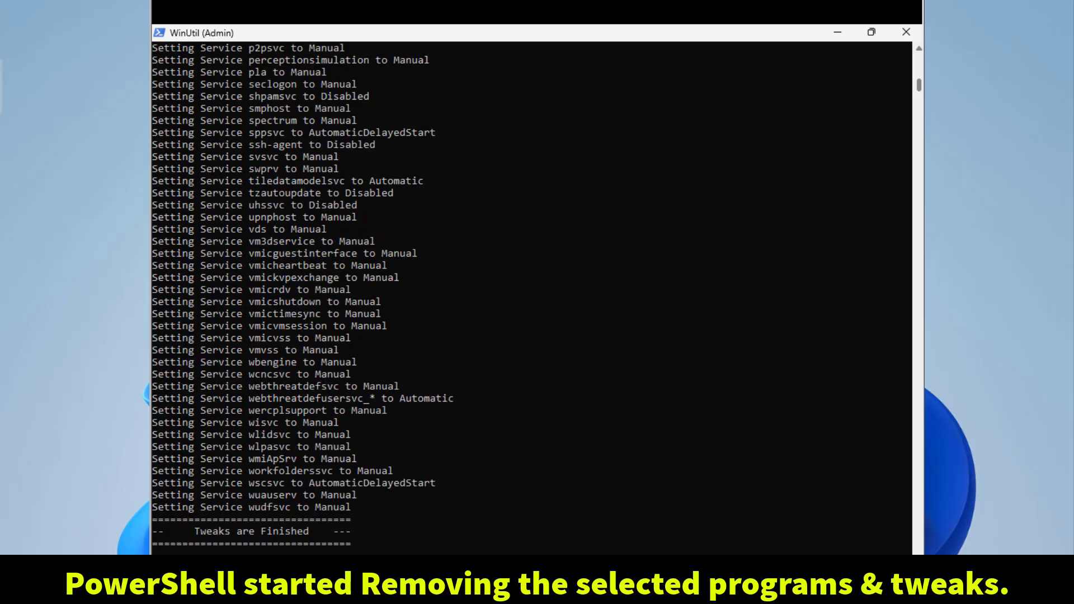
pyautogui.moveTo(724, 598)
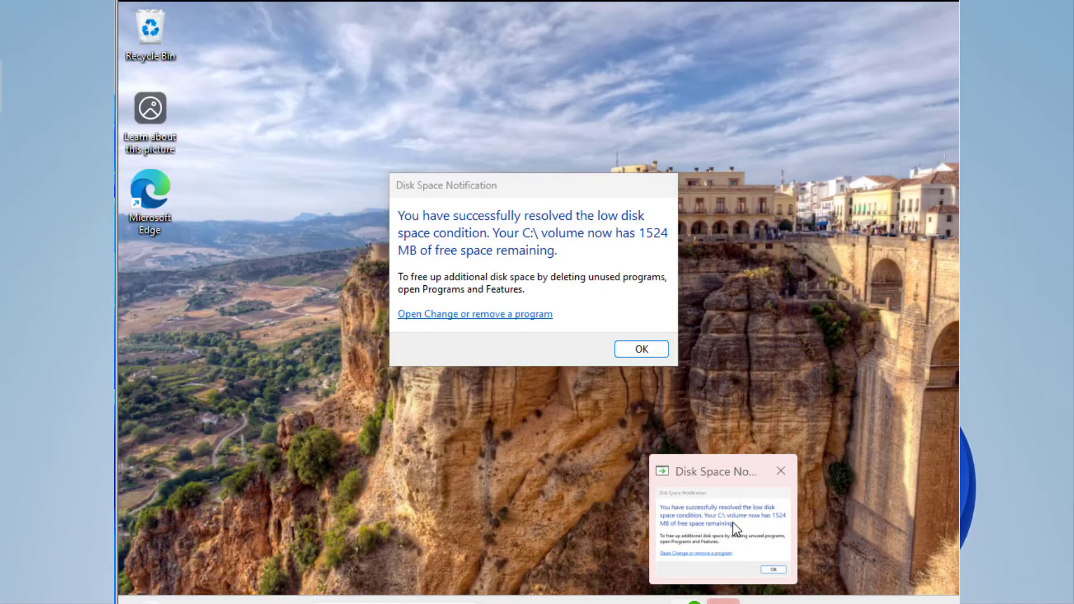
# - Dismiss the Disk Space Notification and restart Windows 11 from the Start power menu
pyautogui.click(732, 522)
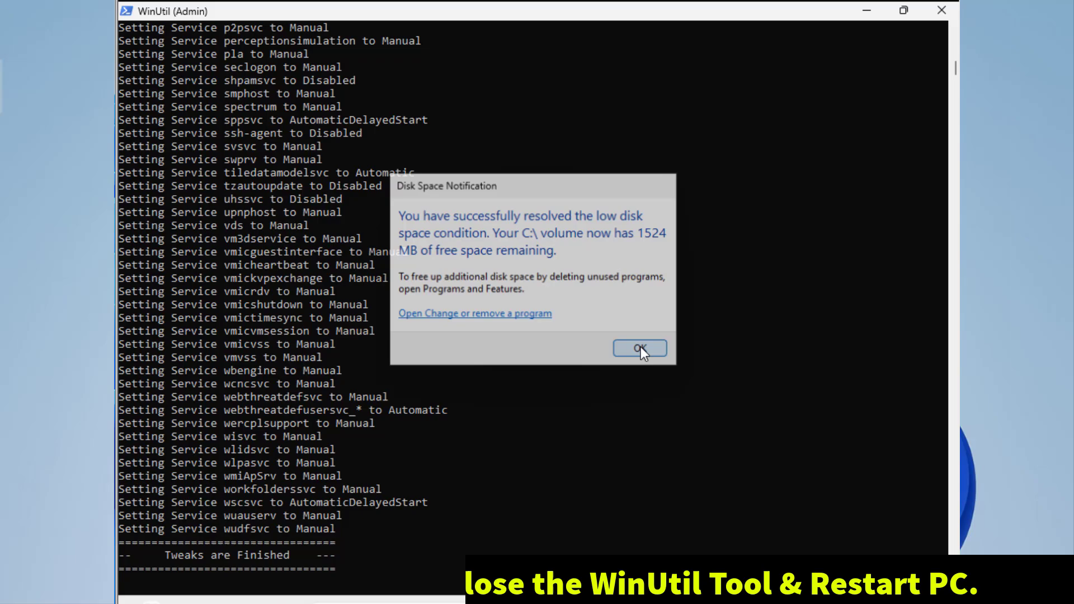
pyautogui.click(640, 348)
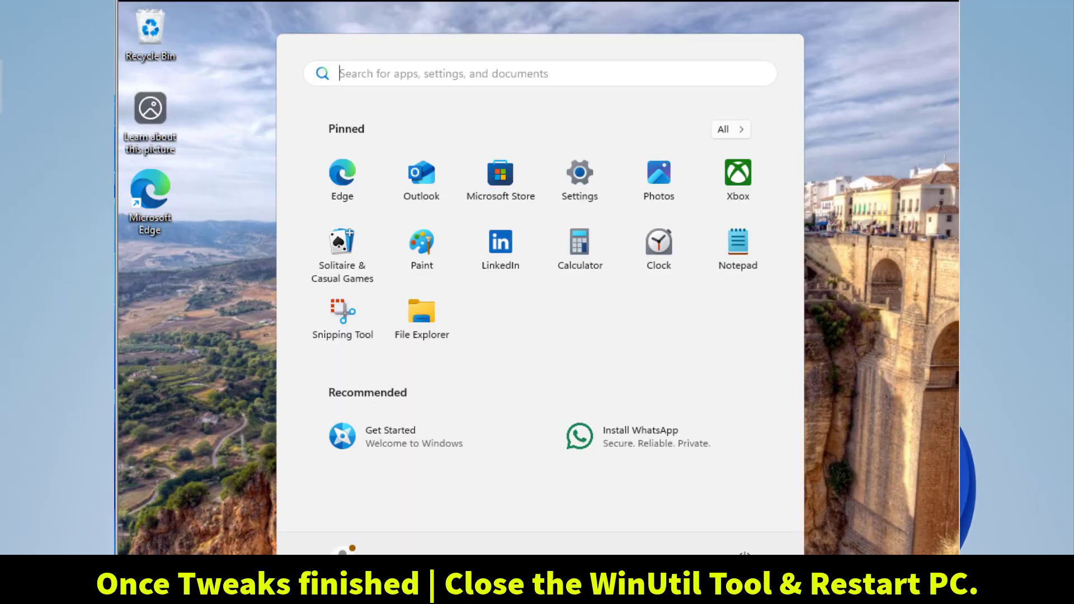
pyautogui.click(744, 550)
pyautogui.click(741, 521)
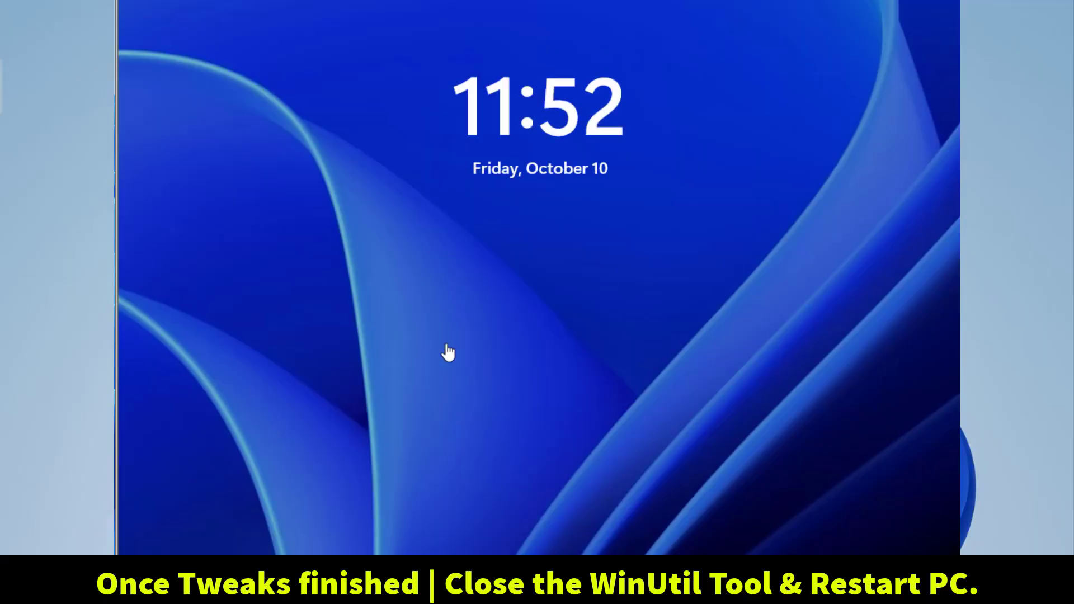
# - Sign in from the lock screen with the account password to reach the desktop
pyautogui.click(448, 352)
pyautogui.write('••••••••')
pyautogui.press('Return')
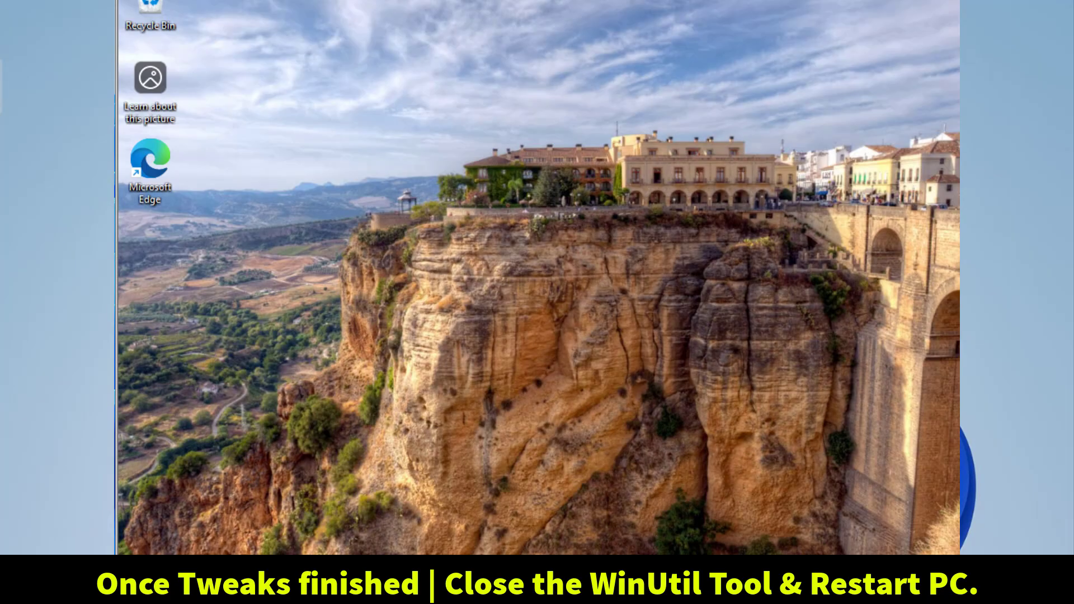